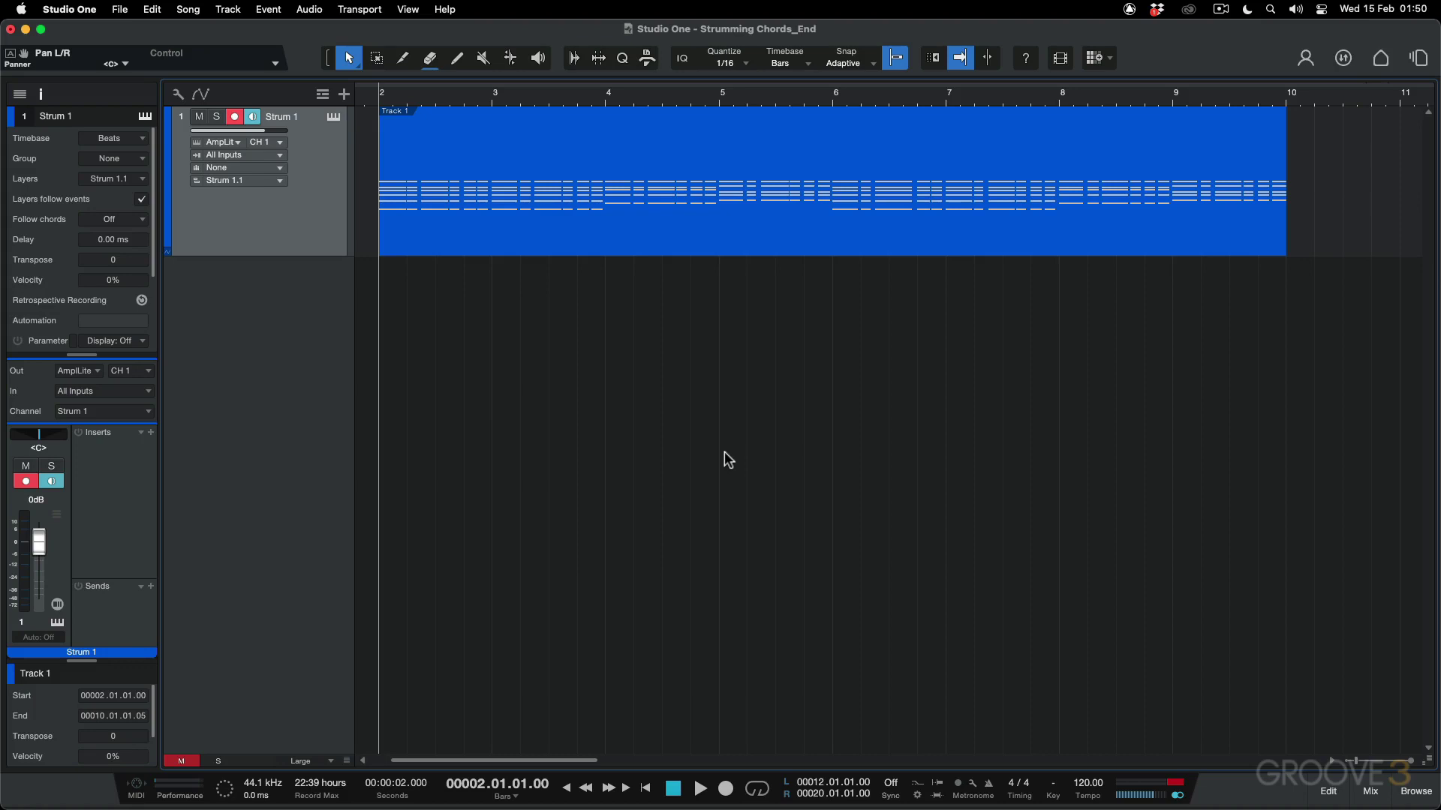
# Open the Track 1 chord part in the piano roll, enlarge the editor, and select the A1 note in bar 4.
pyautogui.doubleClick(596, 213)
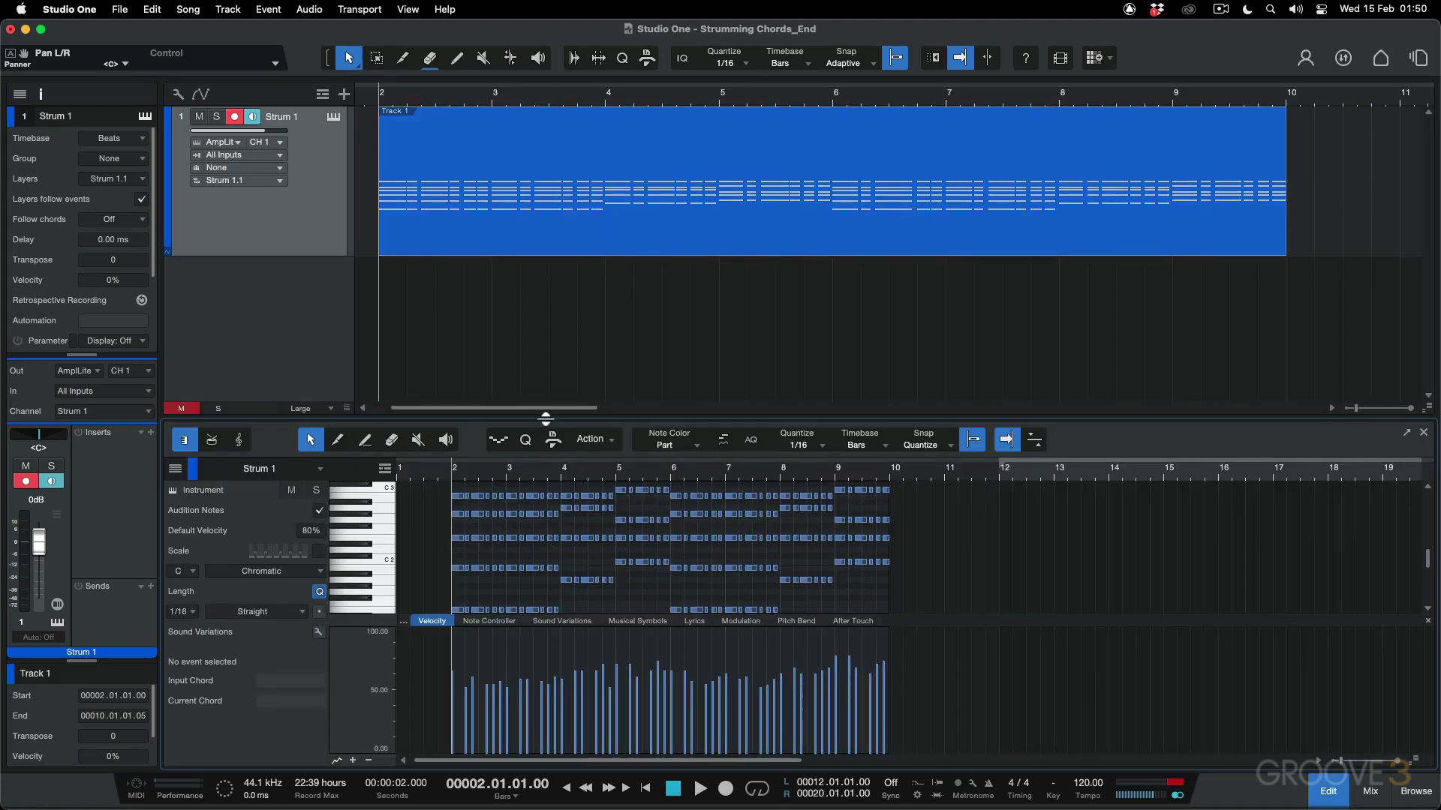
pyautogui.moveTo(545, 418); pyautogui.dragTo(546, 297)
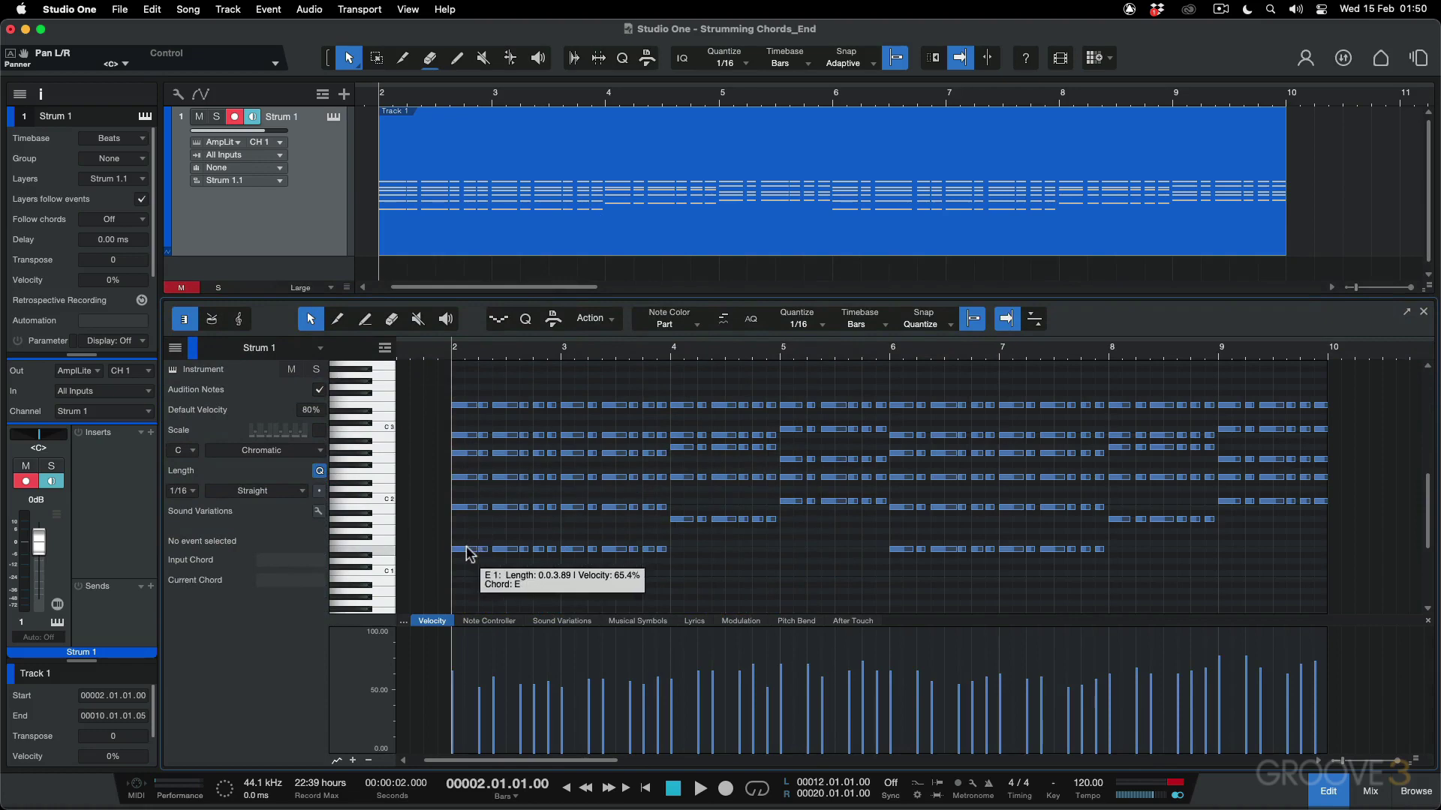
pyautogui.click(682, 520)
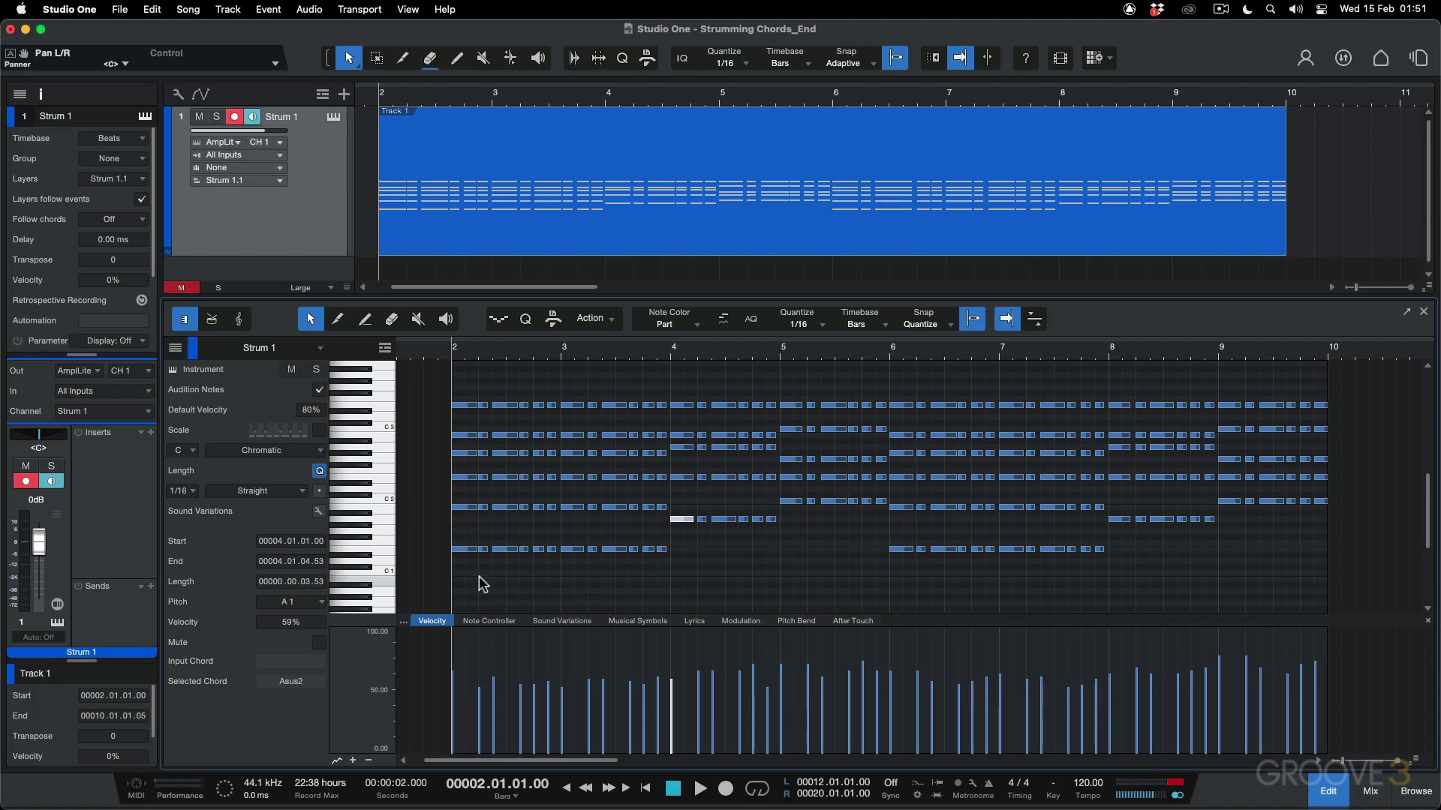
pyautogui.press('space')
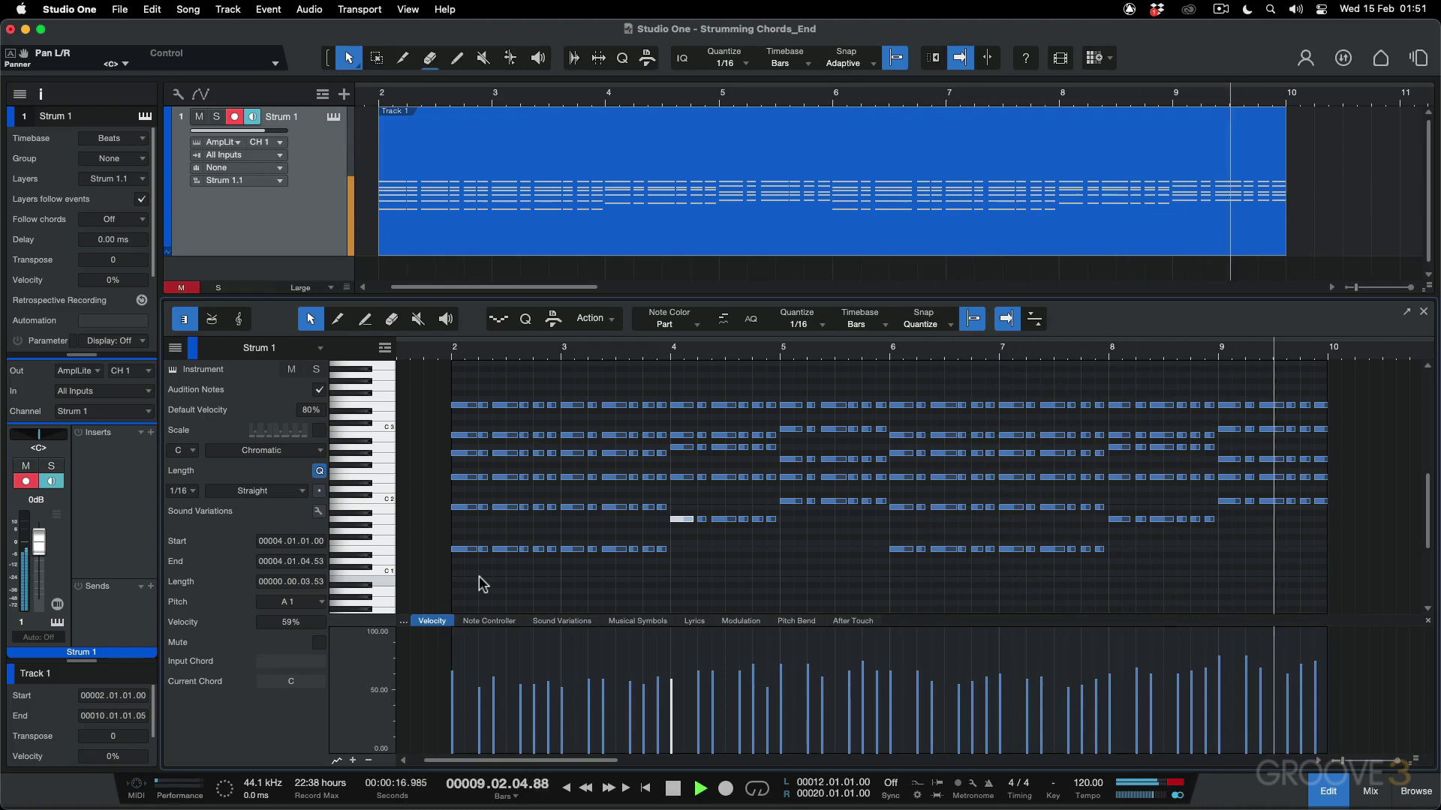
pyautogui.press('space')
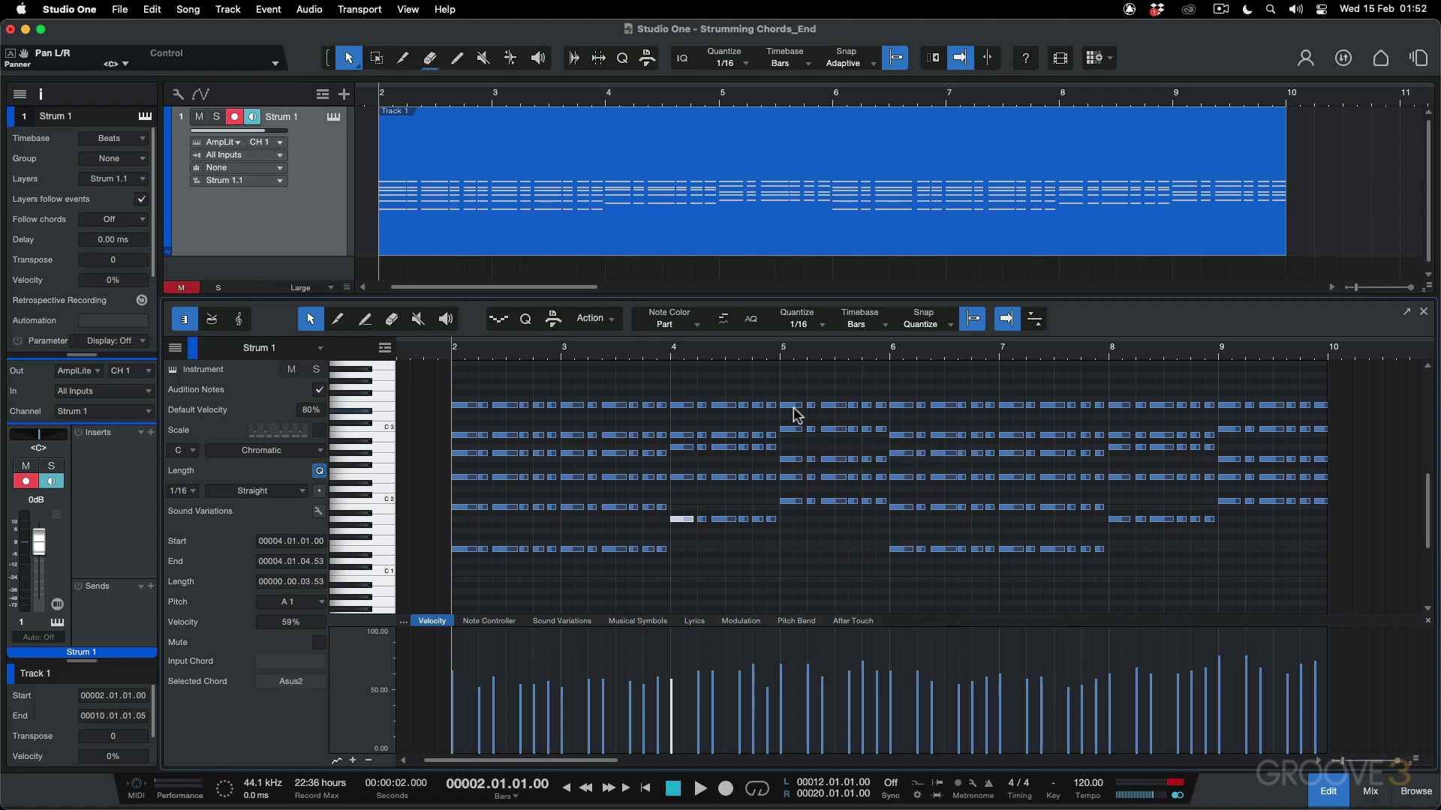
# Alt-drag a copy of the chord part to bar 12, then open it and extend its start to bar 11.
pyautogui.press('F3')
pyautogui.press('F3')
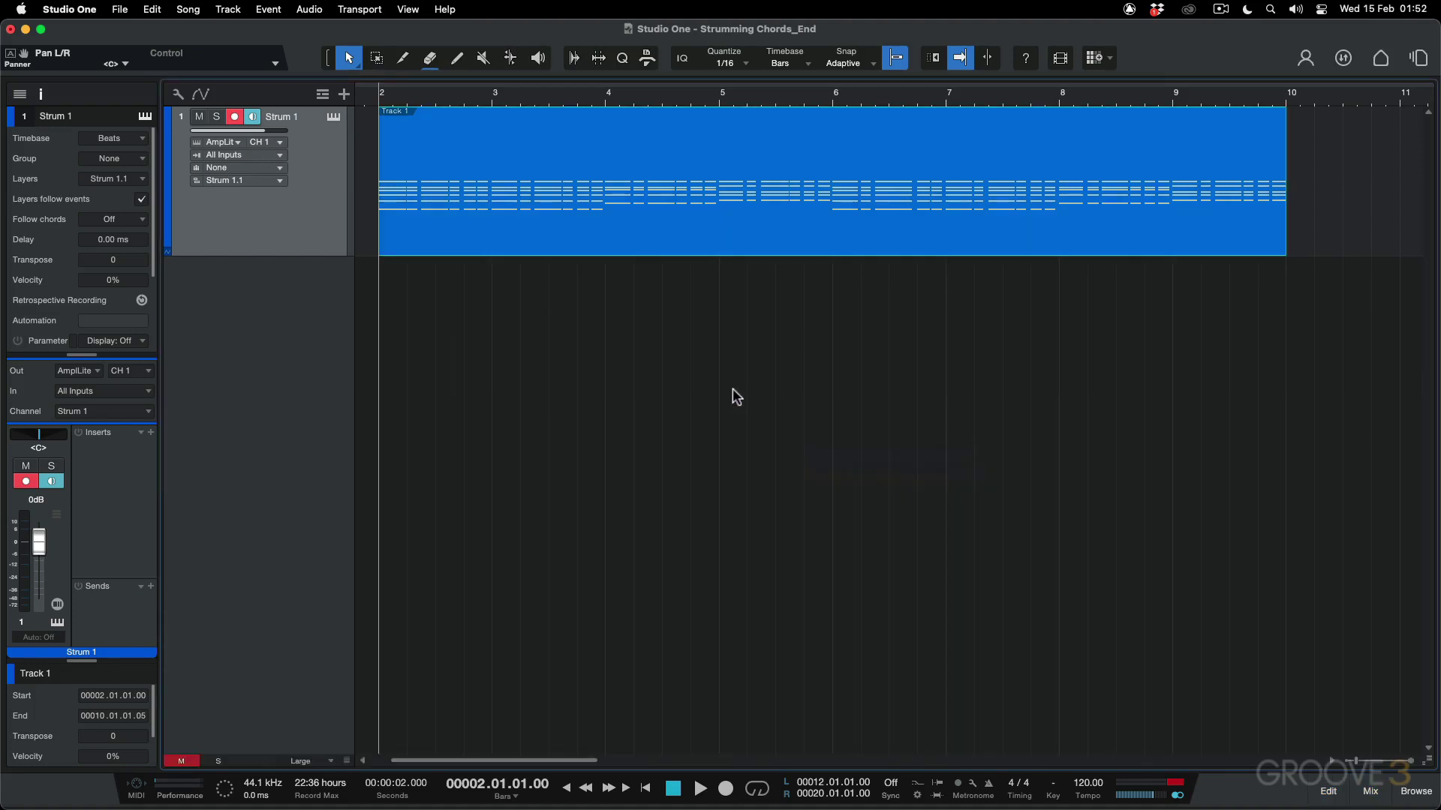
pyautogui.press('w')
pyautogui.moveTo(515, 200); pyautogui.dragTo(1057, 227)
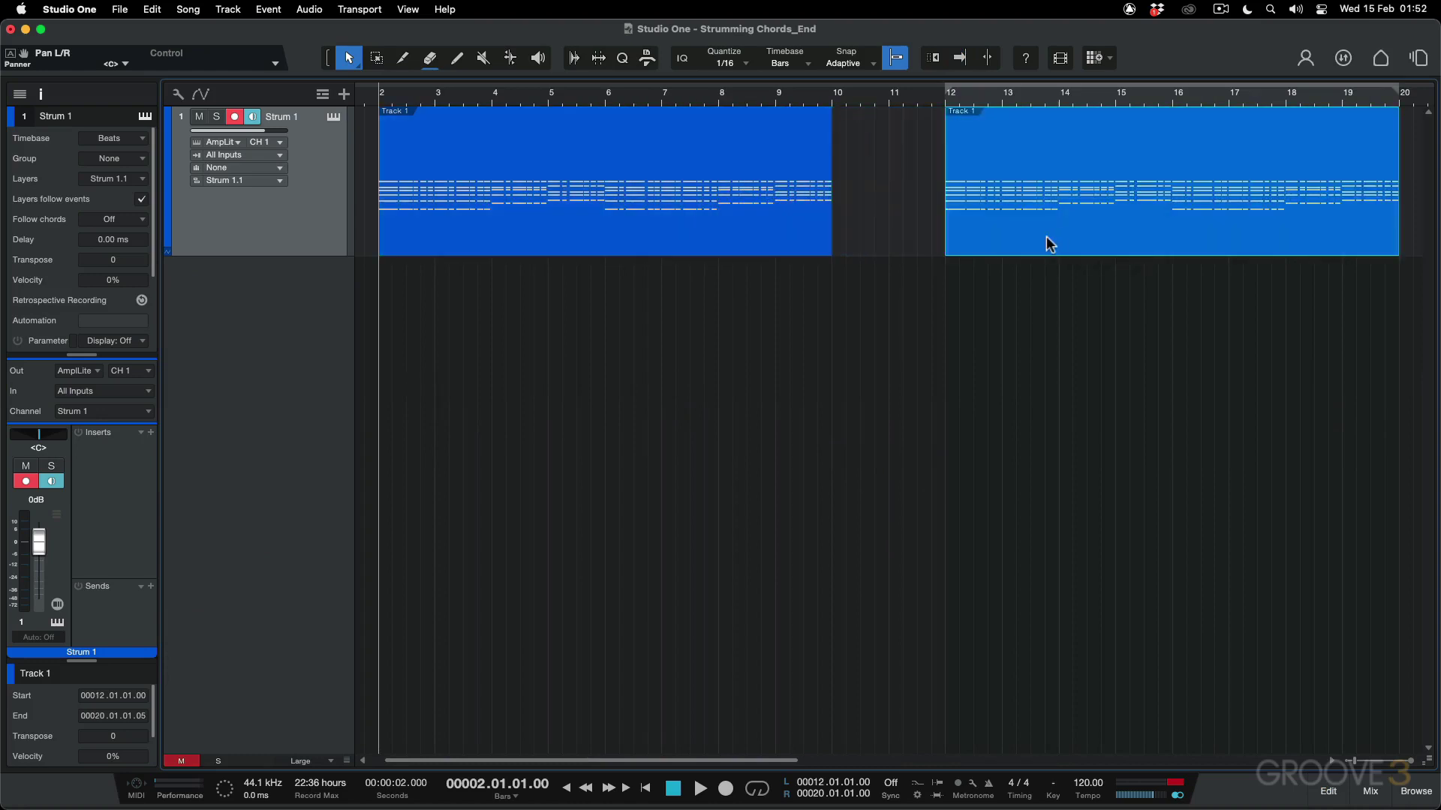
pyautogui.doubleClick(1047, 239)
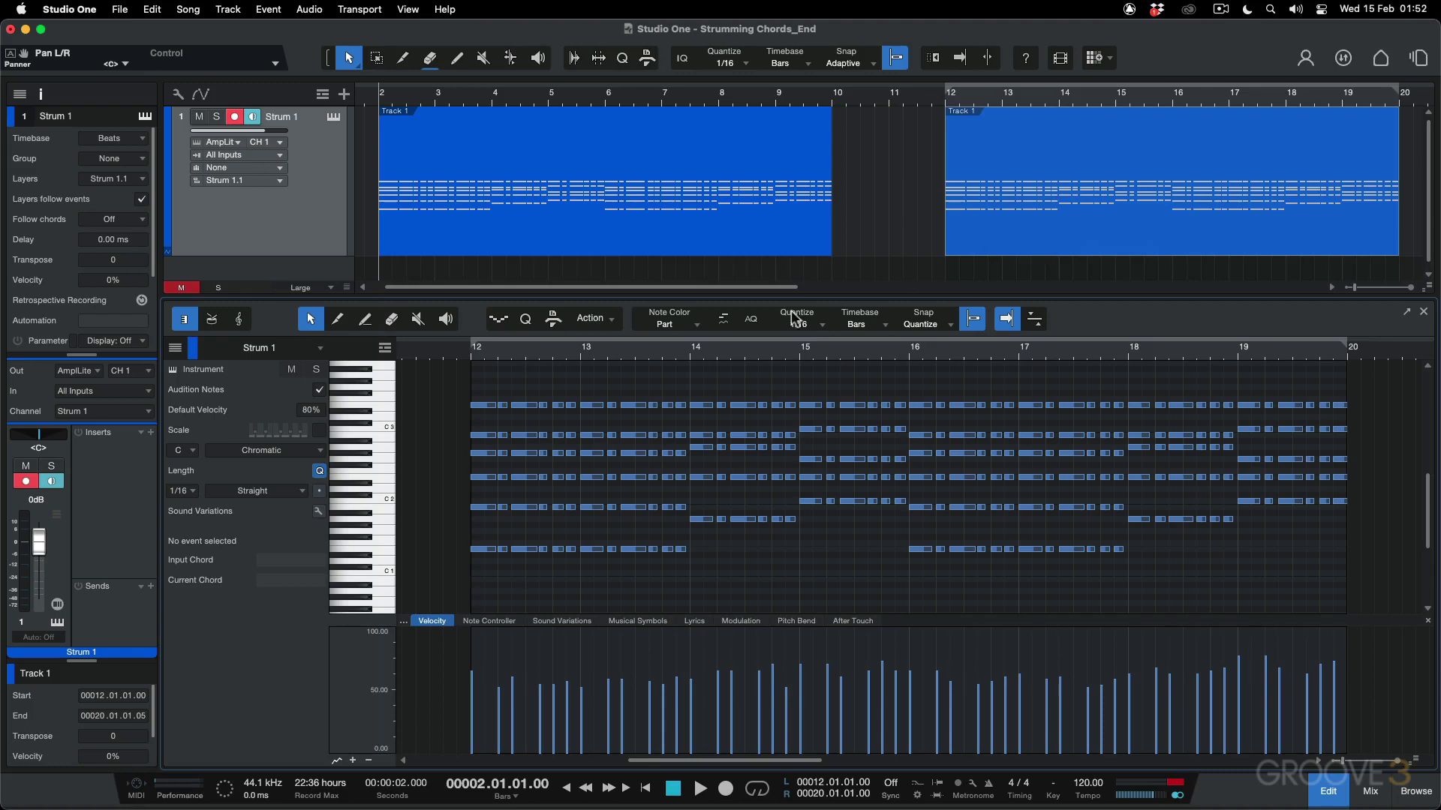
pyautogui.moveTo(949, 251); pyautogui.dragTo(893, 247)
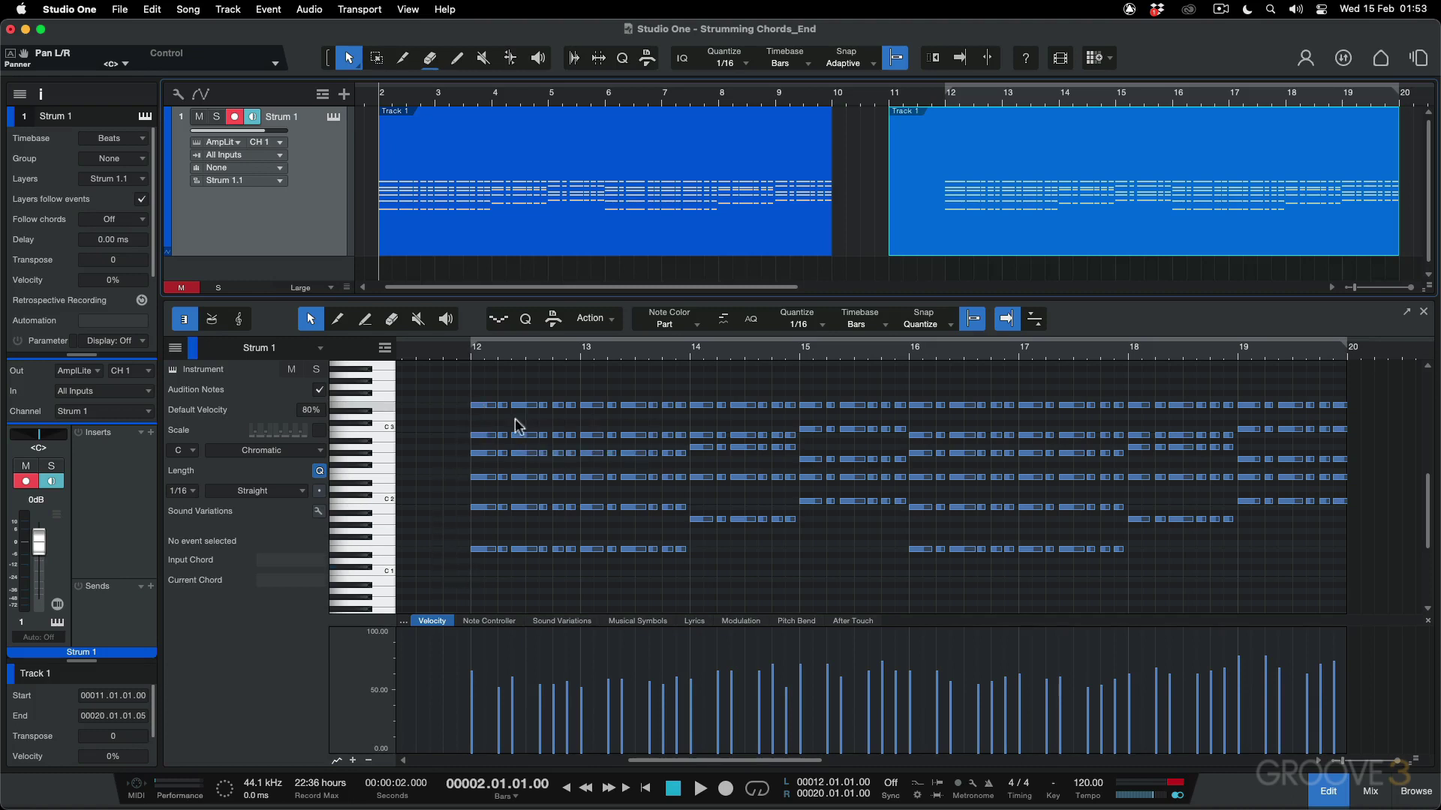
# Delete the copied part's notes from bar 14 through bar 20.
pyautogui.moveTo(697, 379); pyautogui.dragTo(1340, 560)
pyautogui.press('Delete')
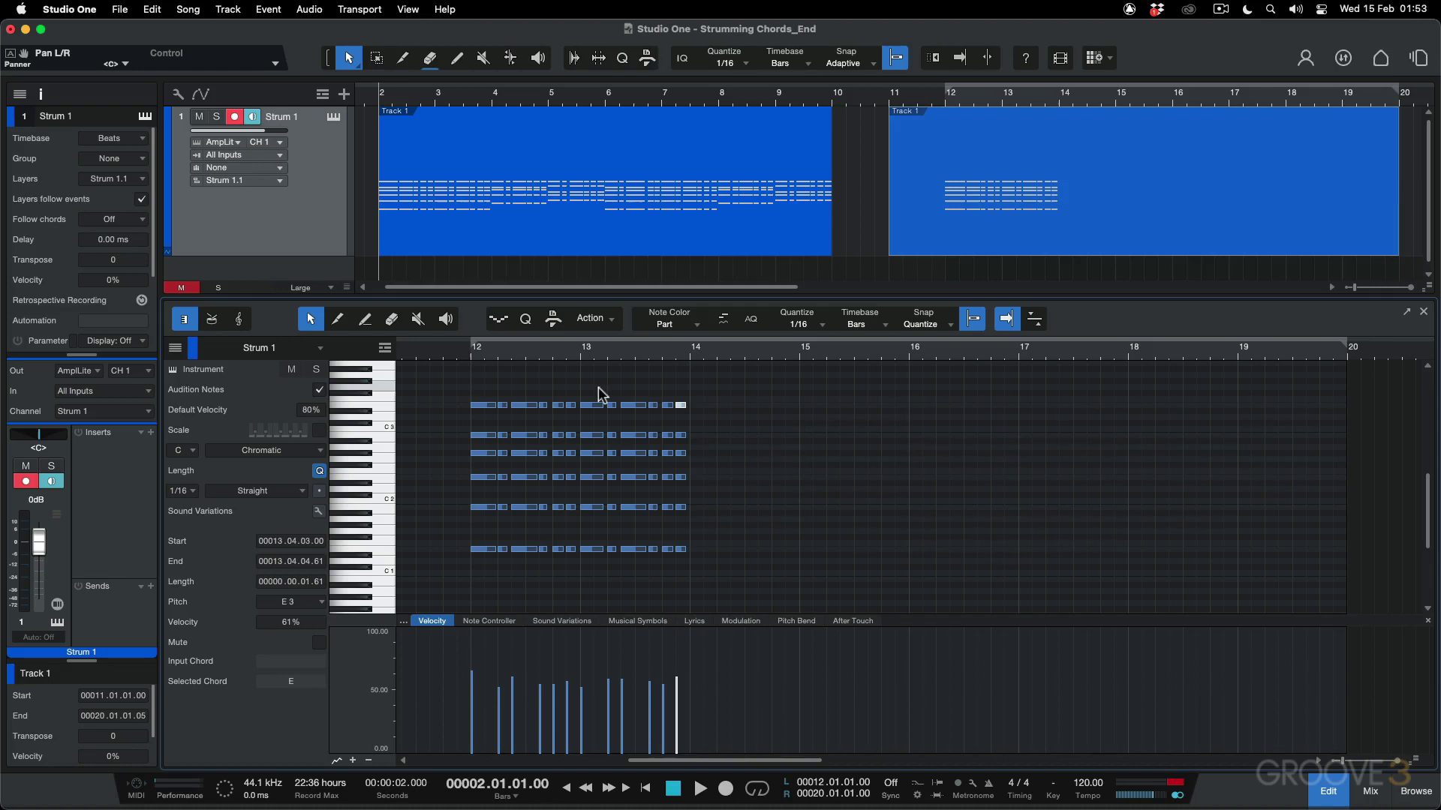
pyautogui.scroll(5, 597, 389)
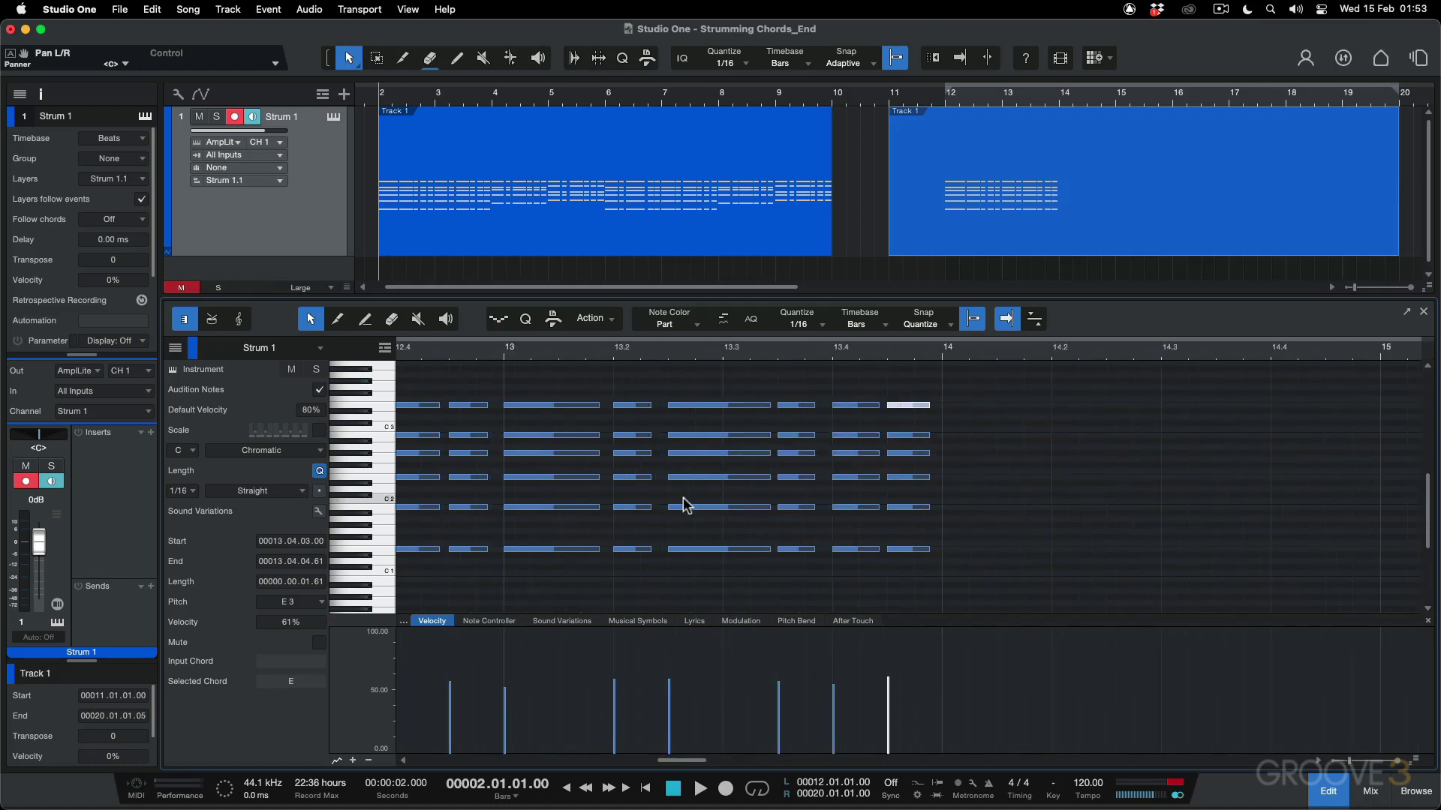
pyautogui.hscroll(-5, 684, 505)
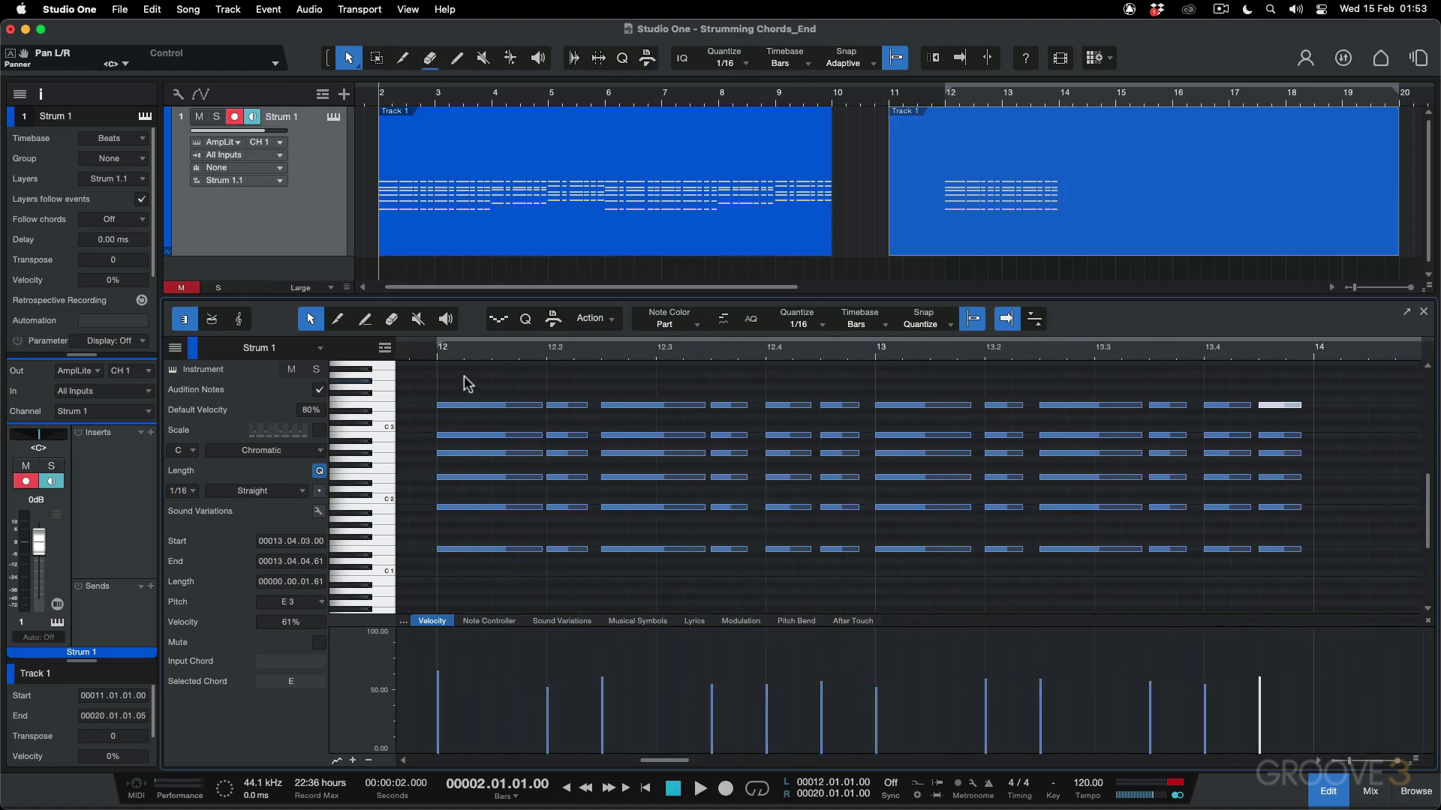
# Play from bar 12, then mute every note after the opening chord and audition it alone.
pyautogui.click(439, 353)
pyautogui.press('space')
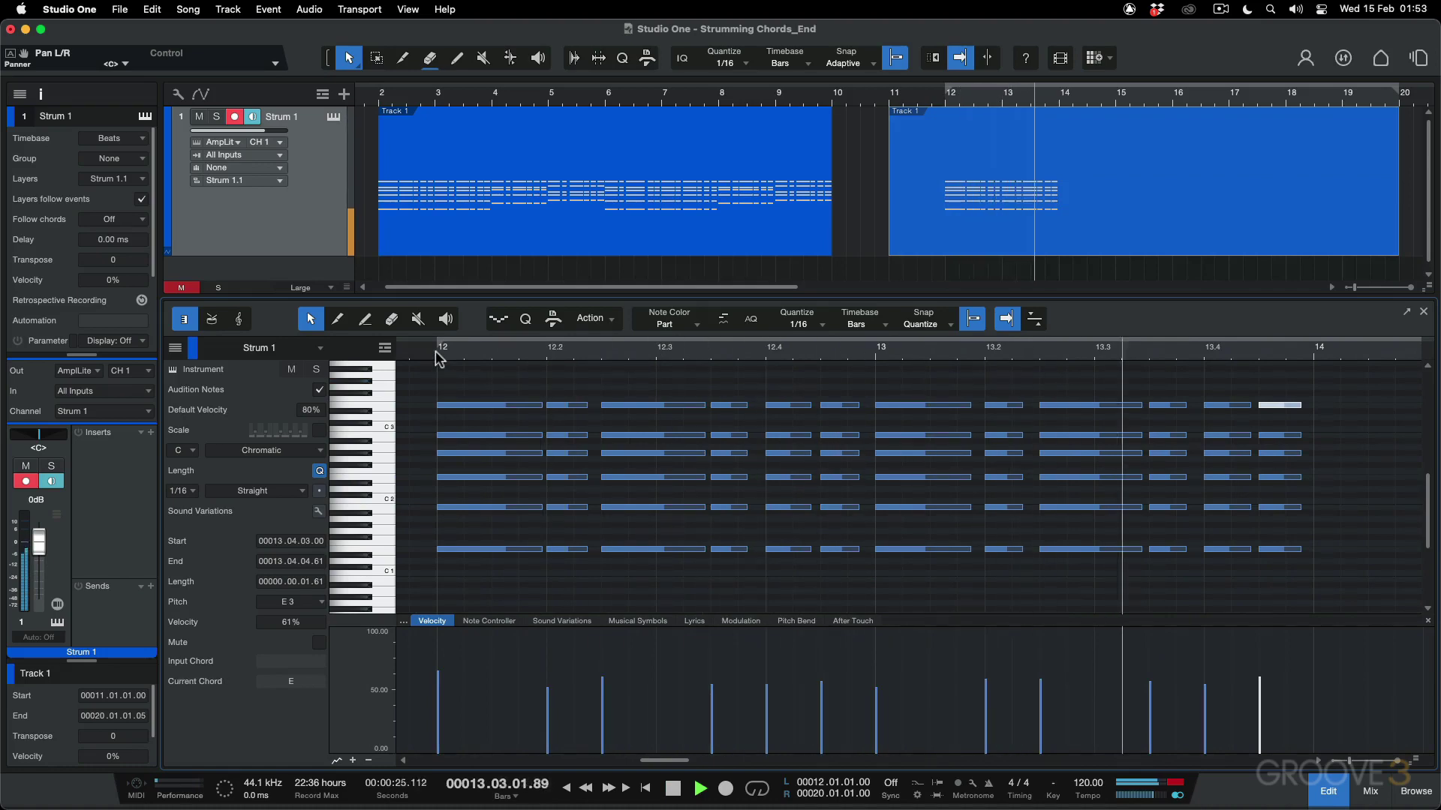
pyautogui.press('space')
pyautogui.moveTo(1314, 583); pyautogui.dragTo(570, 401)
pyautogui.hotkey('shift', 'm')
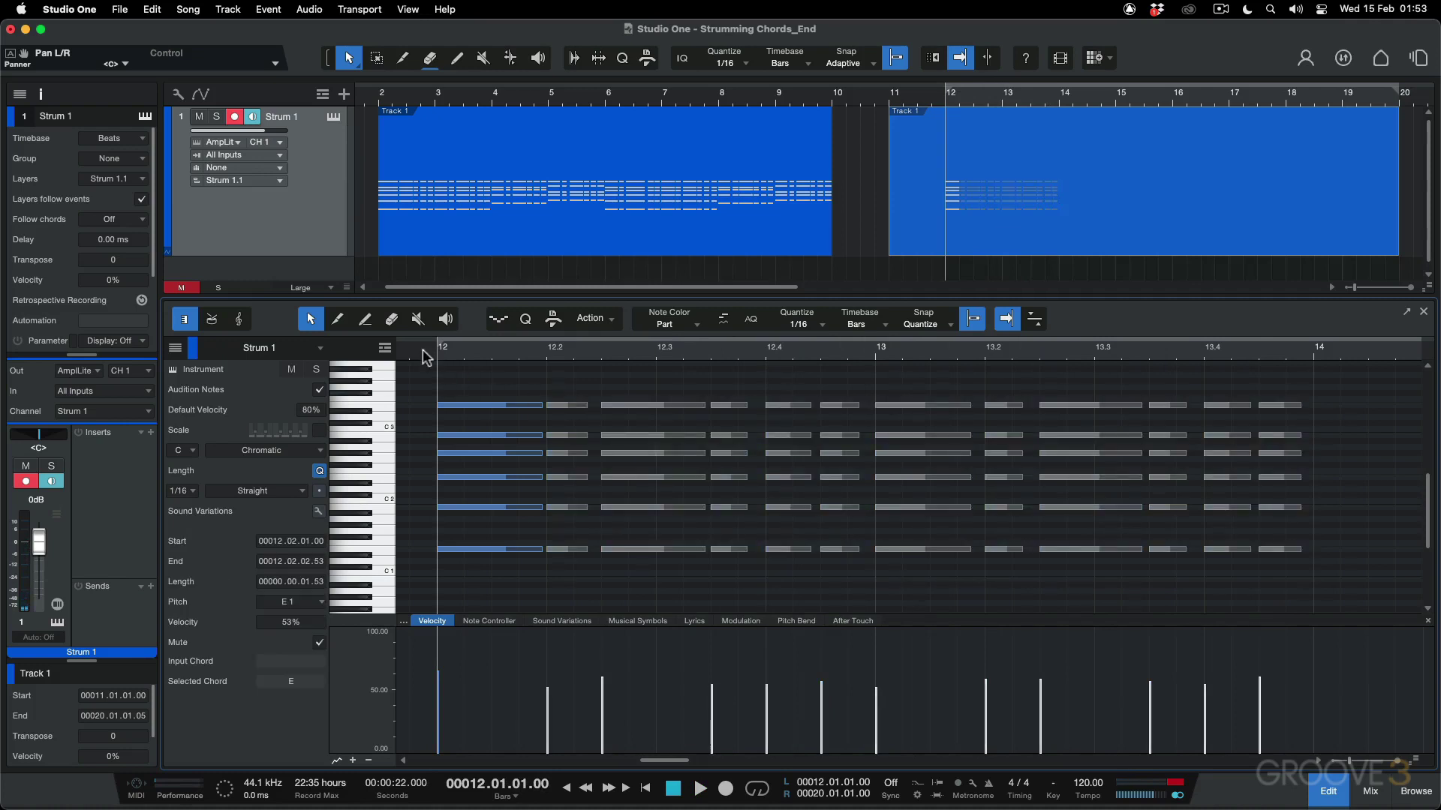
pyautogui.press('space')
pyautogui.press('space')
# Zoom in on bar 12 and start the E1 and B1 notes just before the bar, then audition.
pyautogui.hscroll(-3, 508, 578)
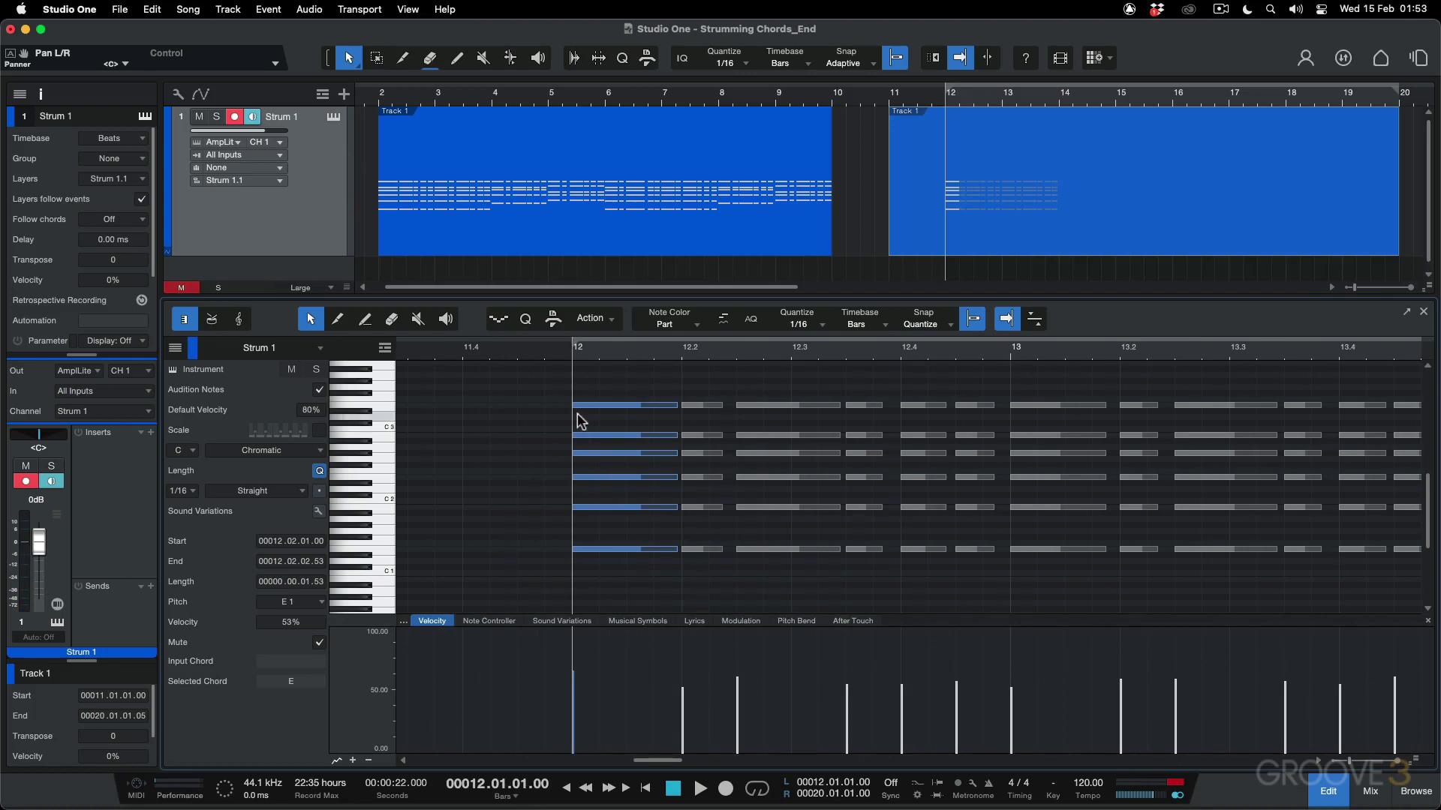
pyautogui.press('e')
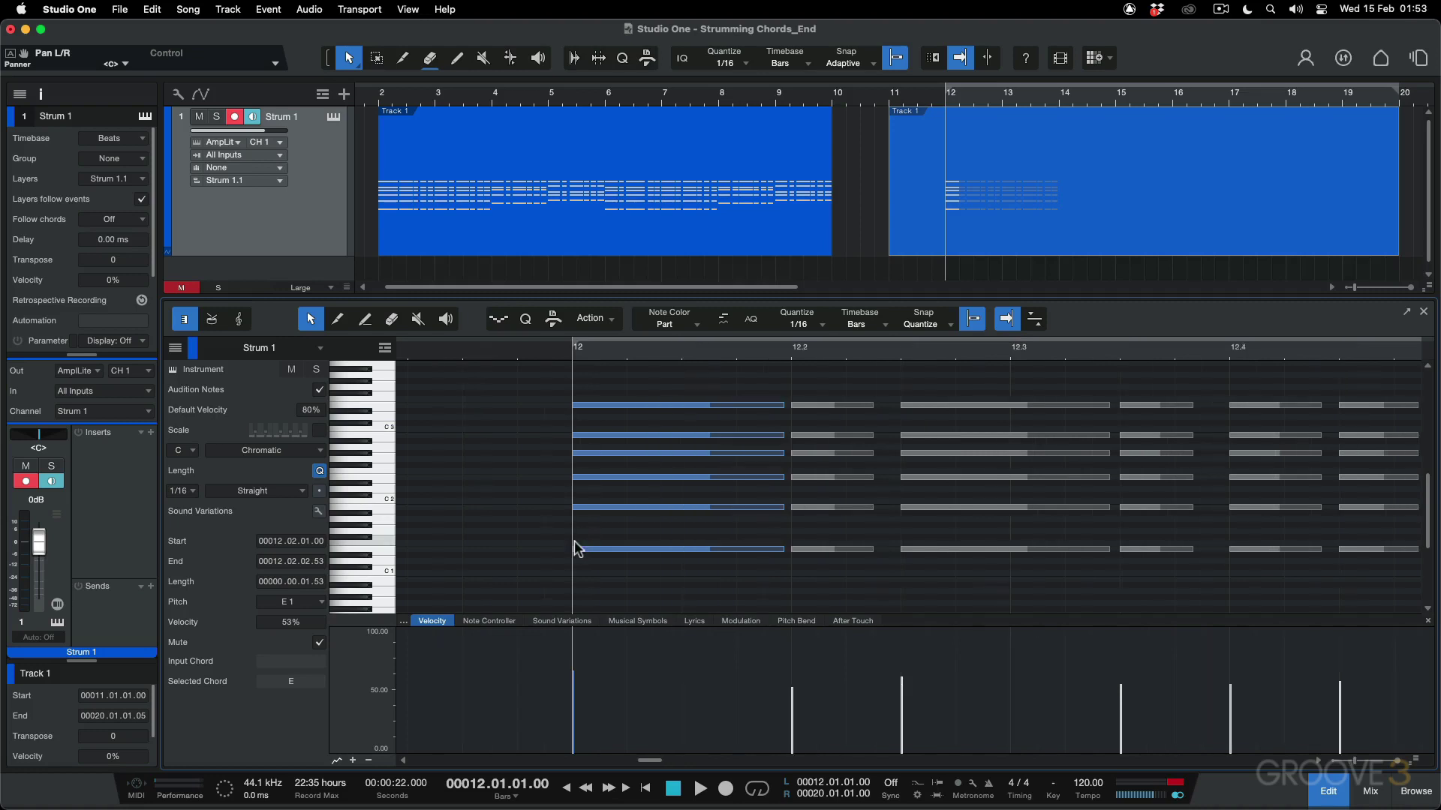
pyautogui.moveTo(574, 550); pyautogui.dragTo(526, 552)
pyautogui.moveTo(573, 509); pyautogui.dragTo(567, 436)
pyautogui.click(409, 349)
pyautogui.press('space')
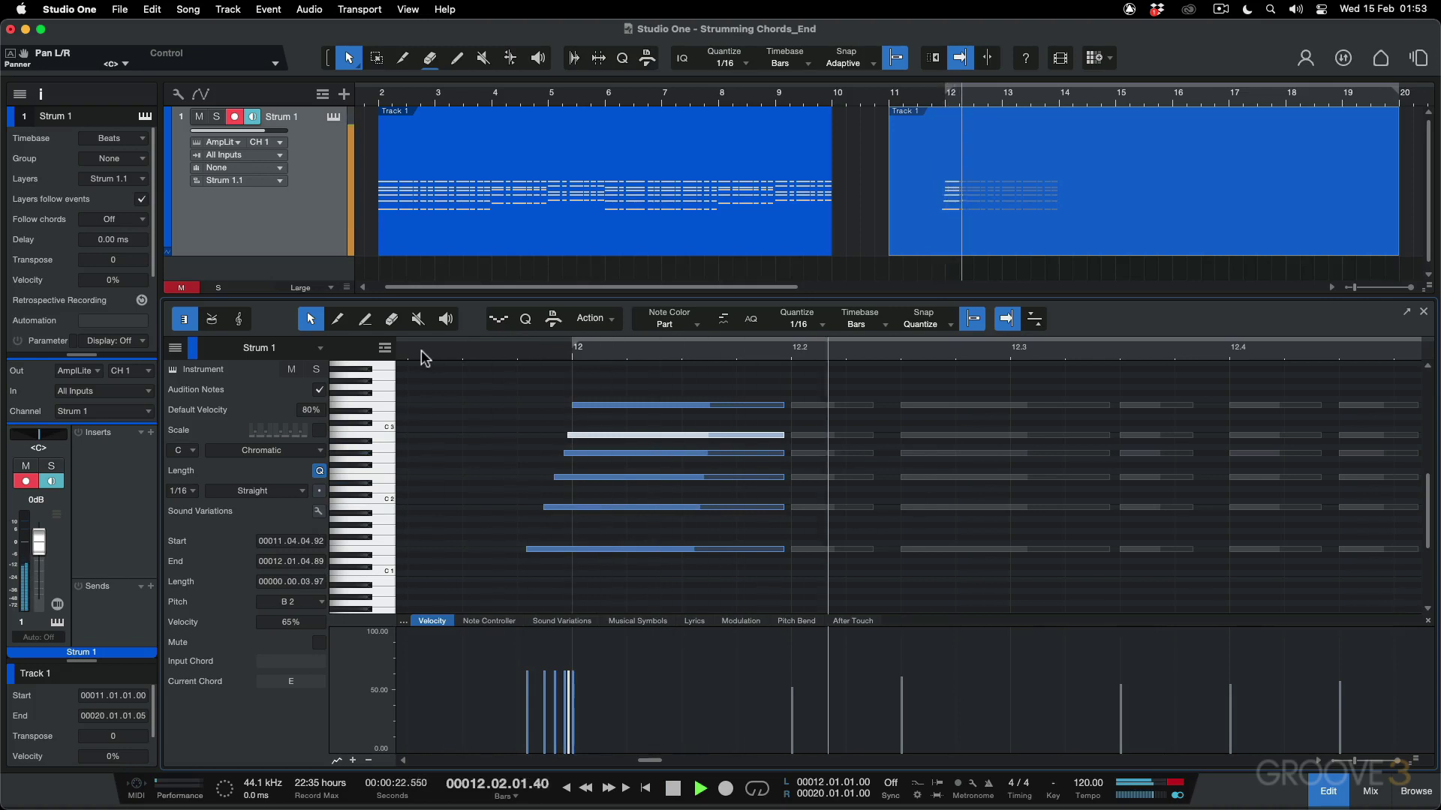
pyautogui.press('space')
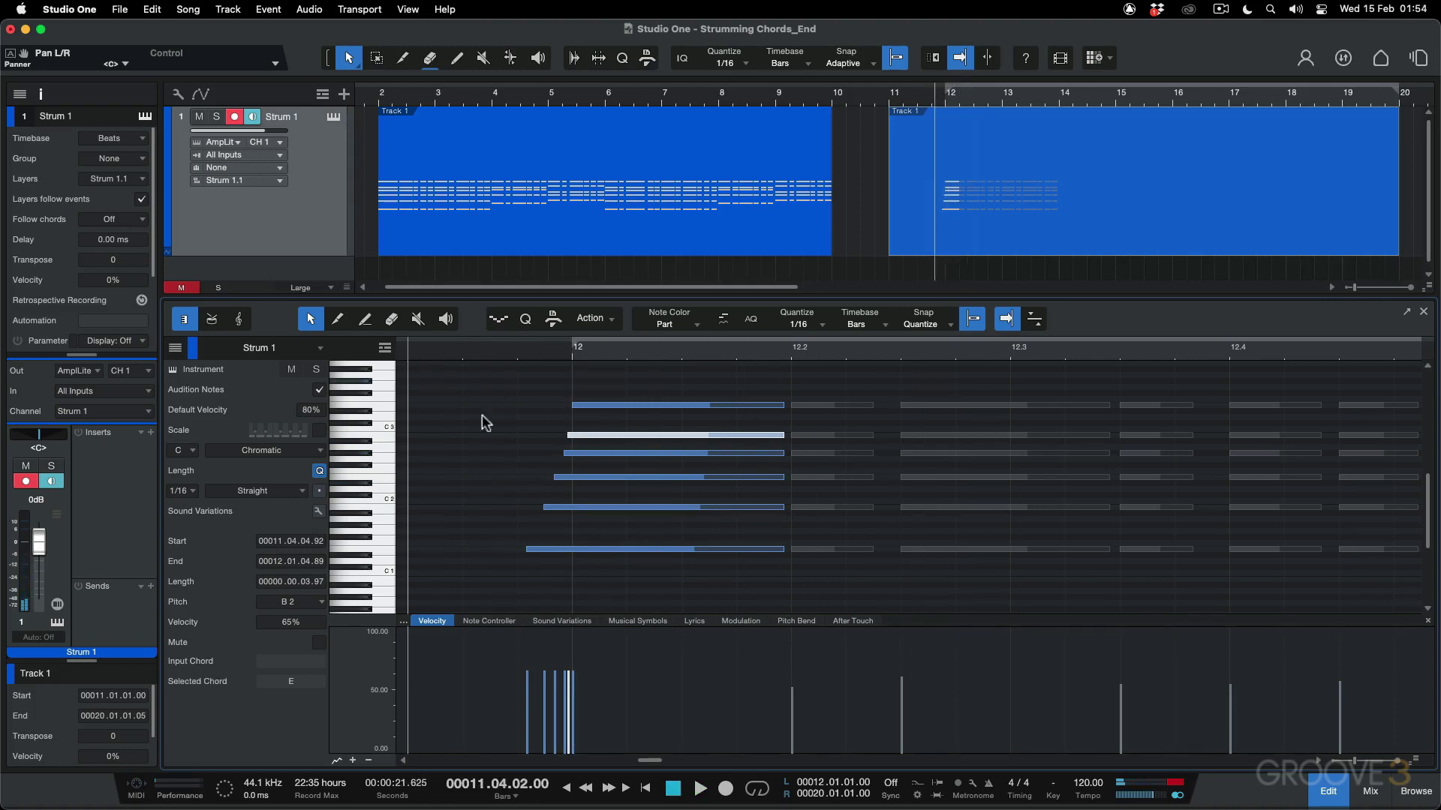
# Move E1 earlier to 11.04.03.55 and stagger the B1, G#2 and B2 starts, then play the strum.
pyautogui.moveTo(528, 549); pyautogui.dragTo(492, 553)
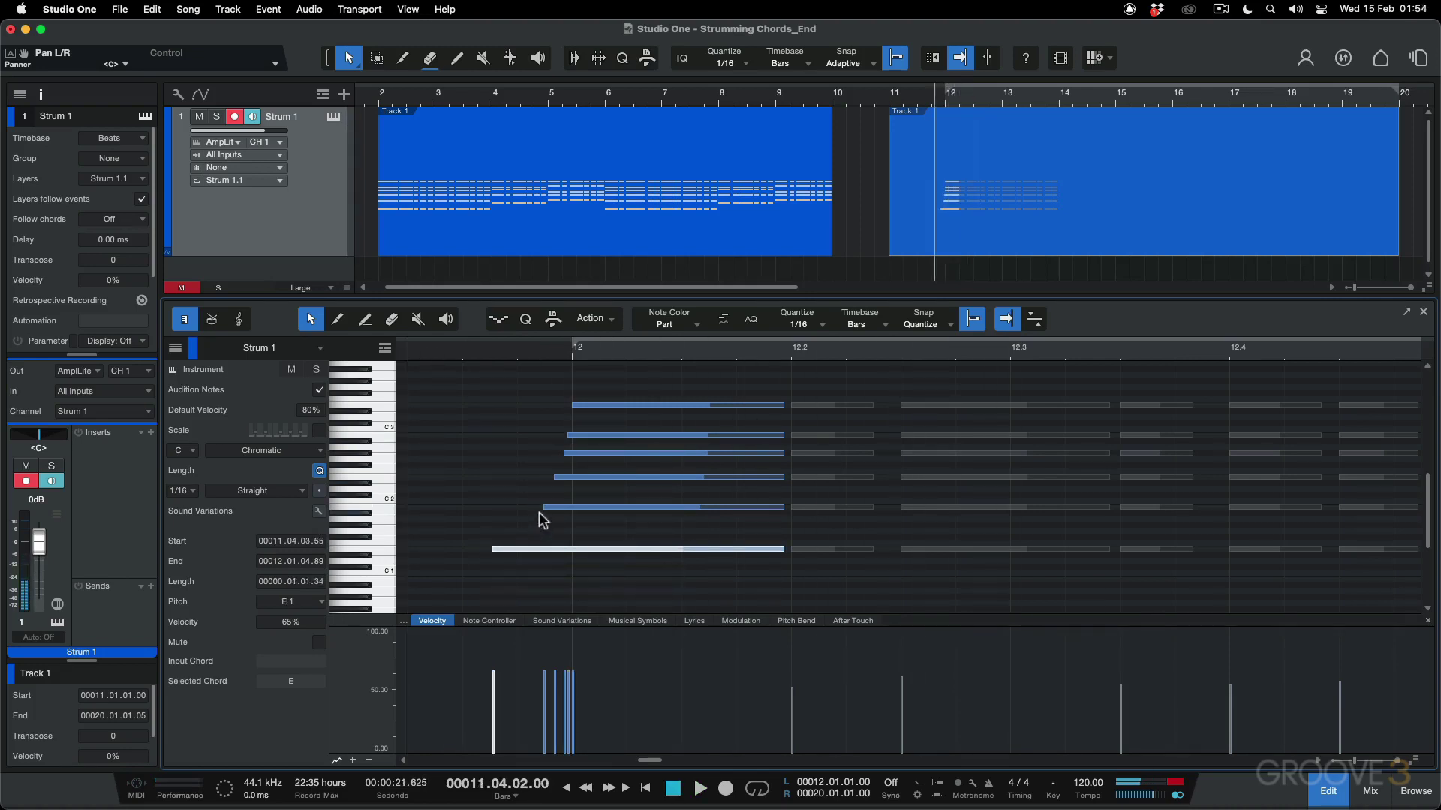
pyautogui.moveTo(544, 507); pyautogui.dragTo(550, 454)
pyautogui.click(564, 453)
pyautogui.moveTo(567, 435); pyautogui.dragTo(562, 435)
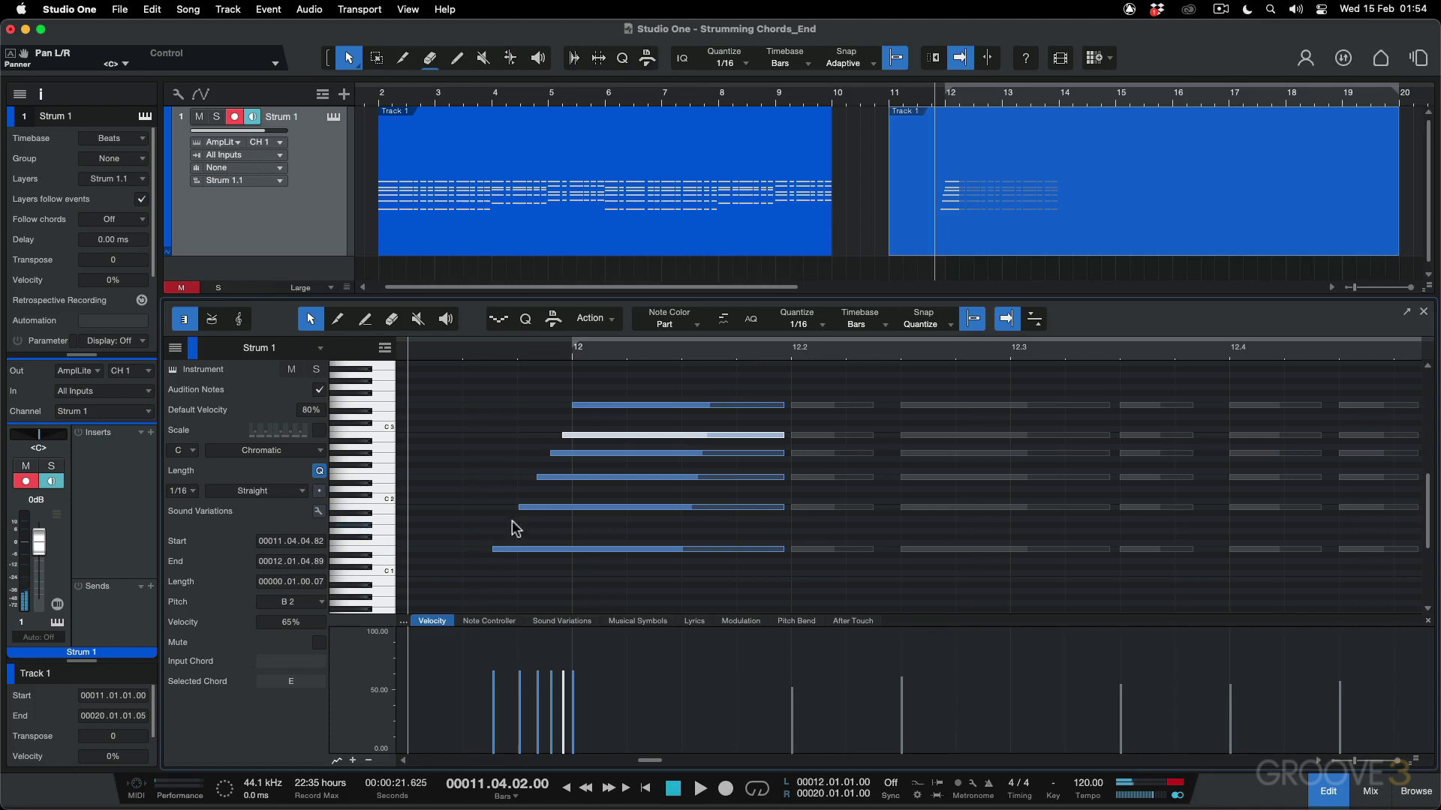
pyautogui.press('space')
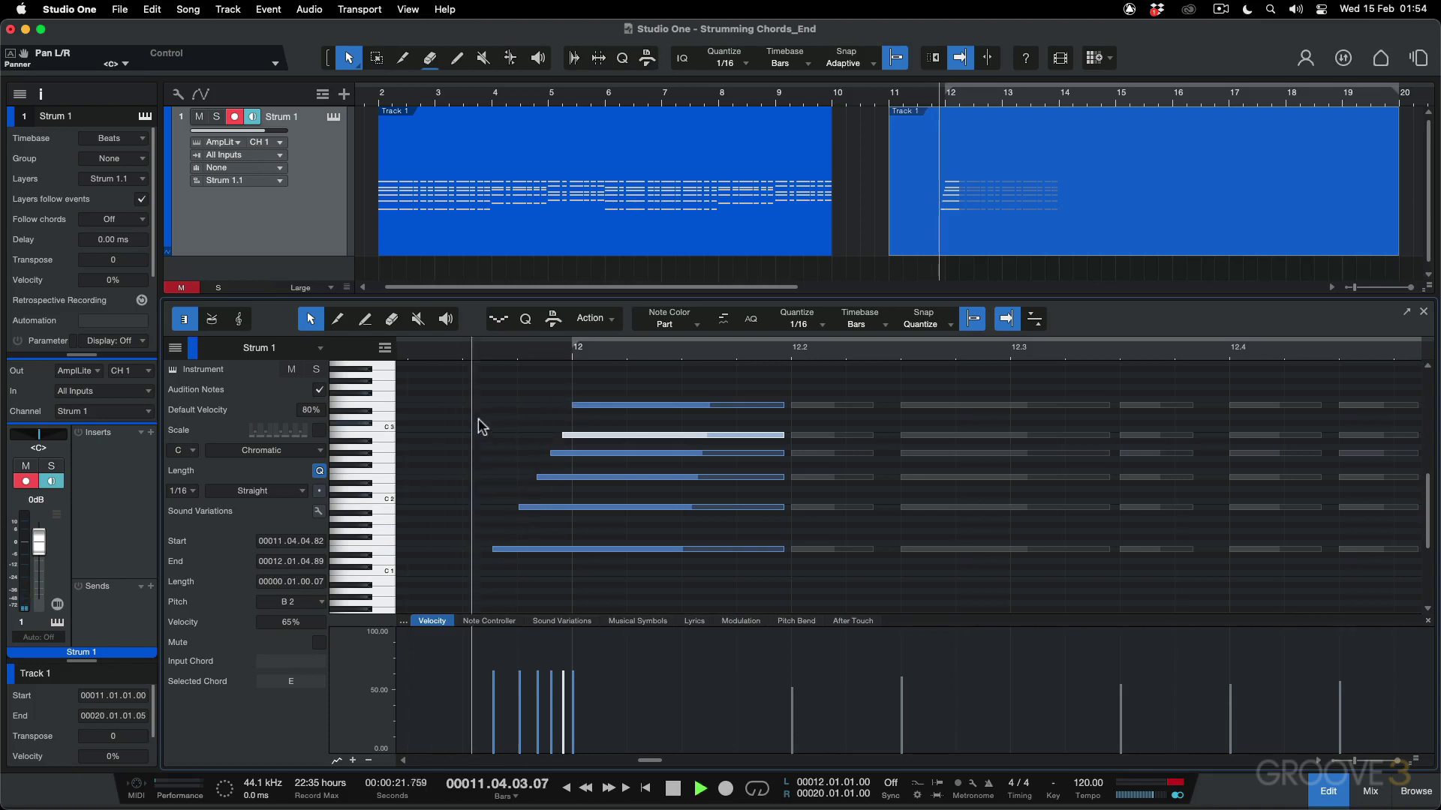
pyautogui.press('space')
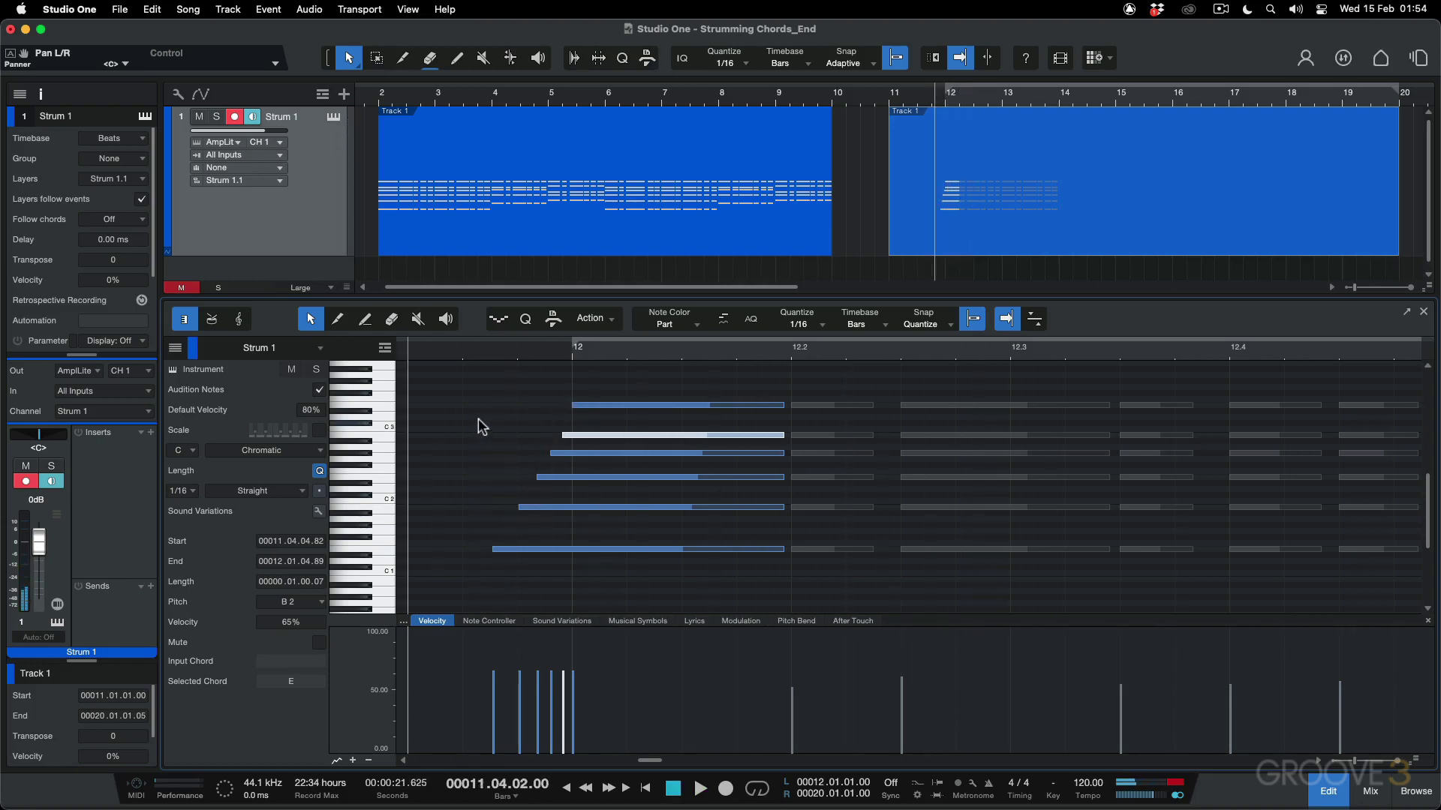
pyautogui.press('super+z')
pyautogui.press('super+z')
pyautogui.press('super+z')
pyautogui.press('super+z')
pyautogui.press('super+z')
pyautogui.press('super+z')
pyautogui.press('super+z')
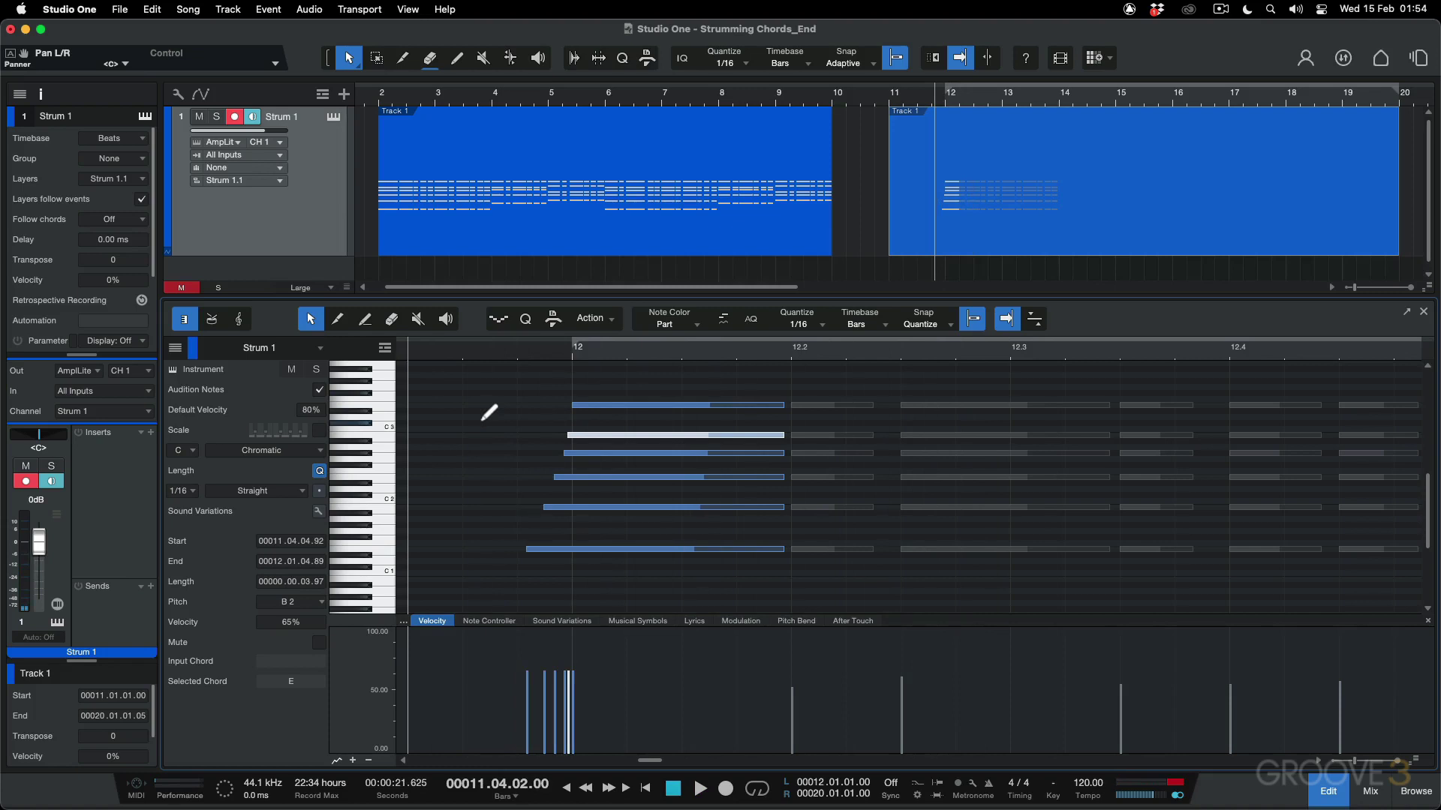
pyautogui.press('super+z')
pyautogui.press('super+z')
pyautogui.press('super+z')
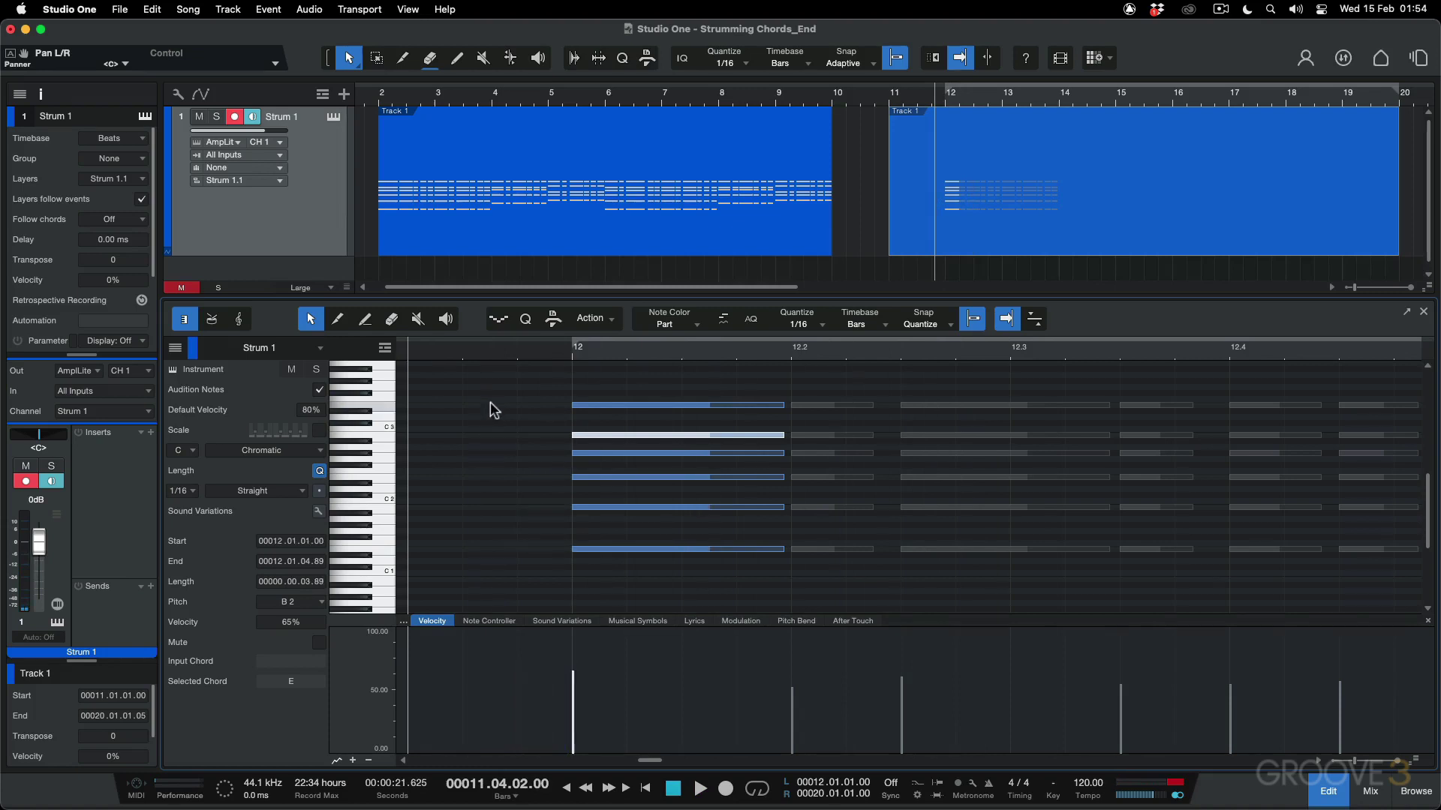
pyautogui.press('space')
pyautogui.press('space')
pyautogui.hotkey('alt', 's')
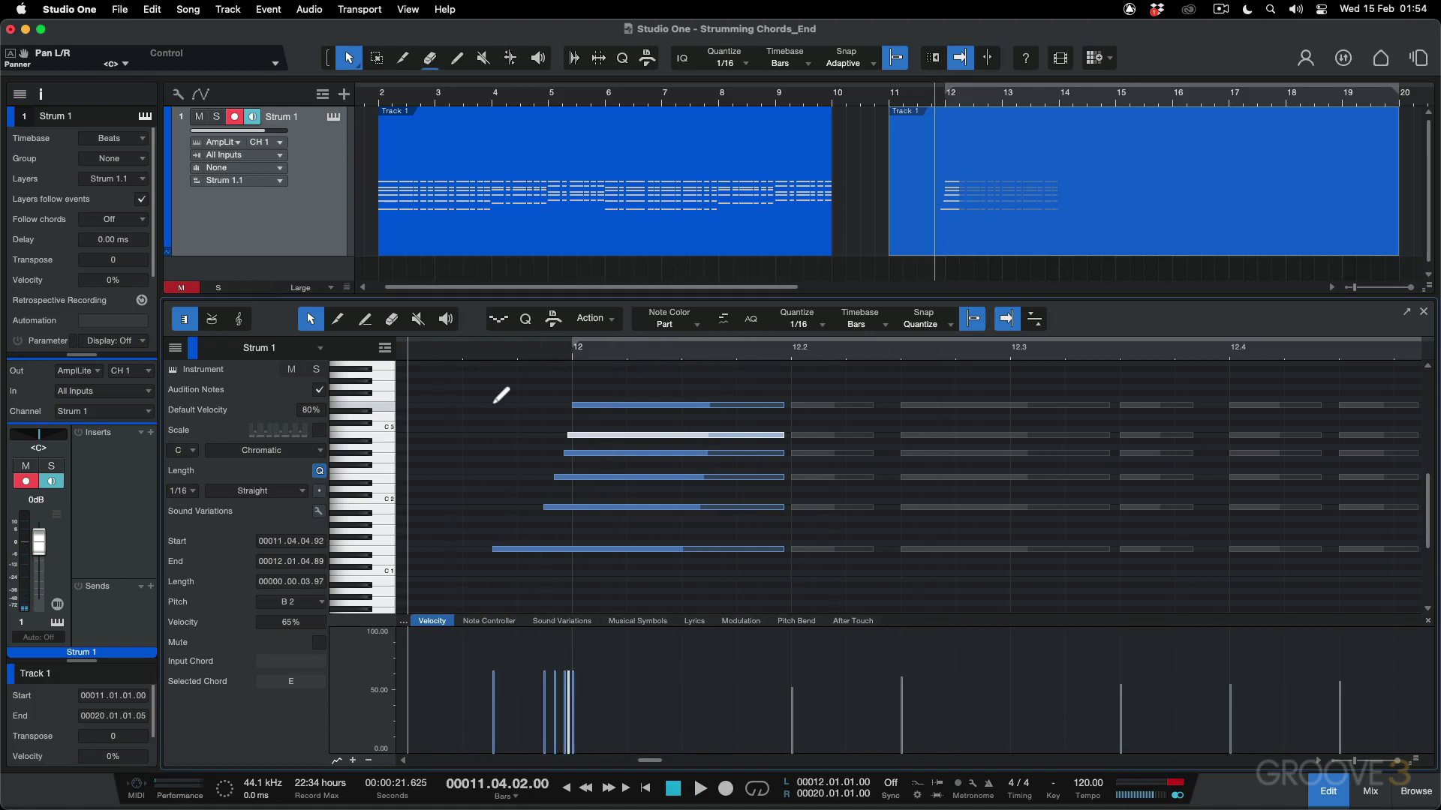
pyautogui.hotkey('alt', 's')
pyautogui.press('space')
pyautogui.press('space')
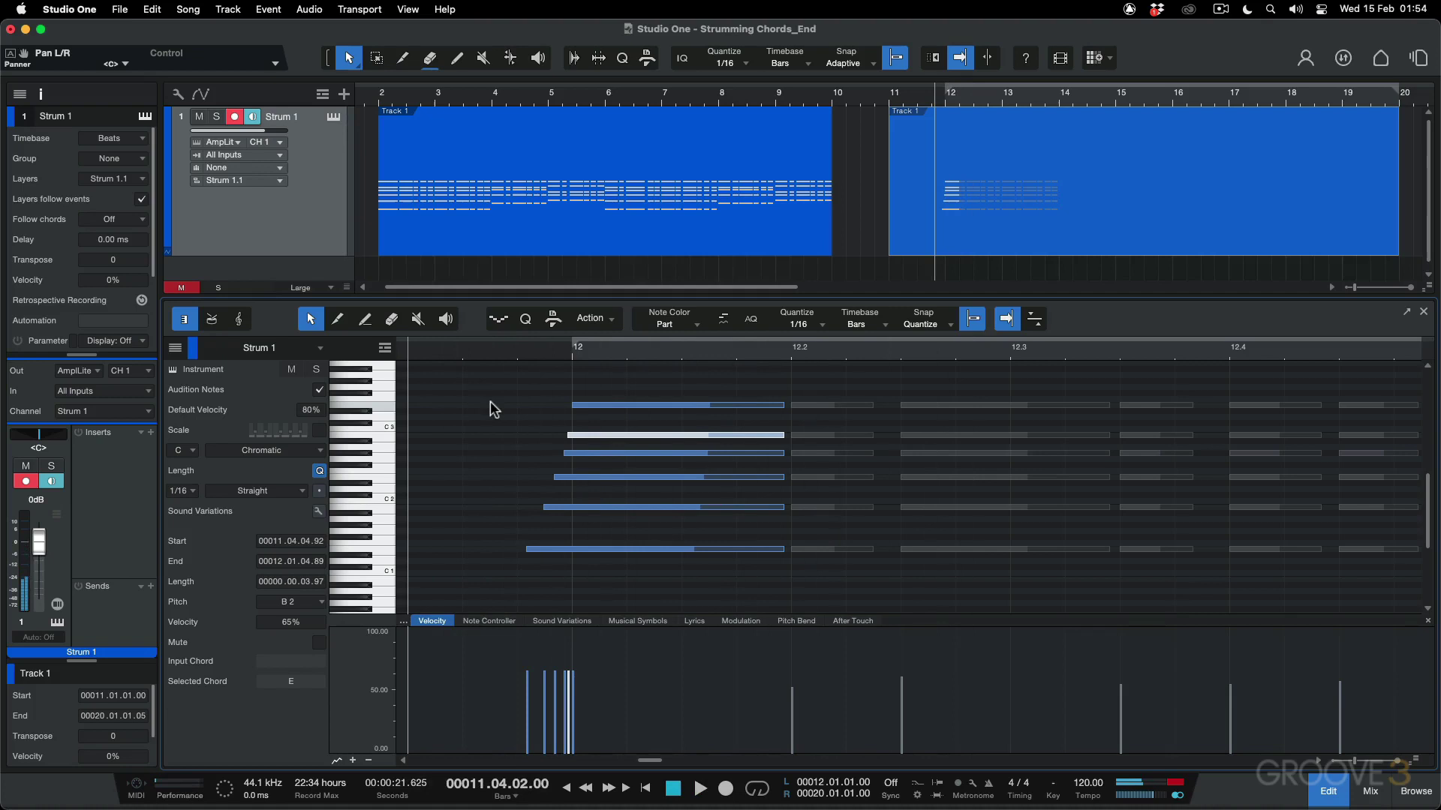
pyautogui.hotkey('alt', 's')
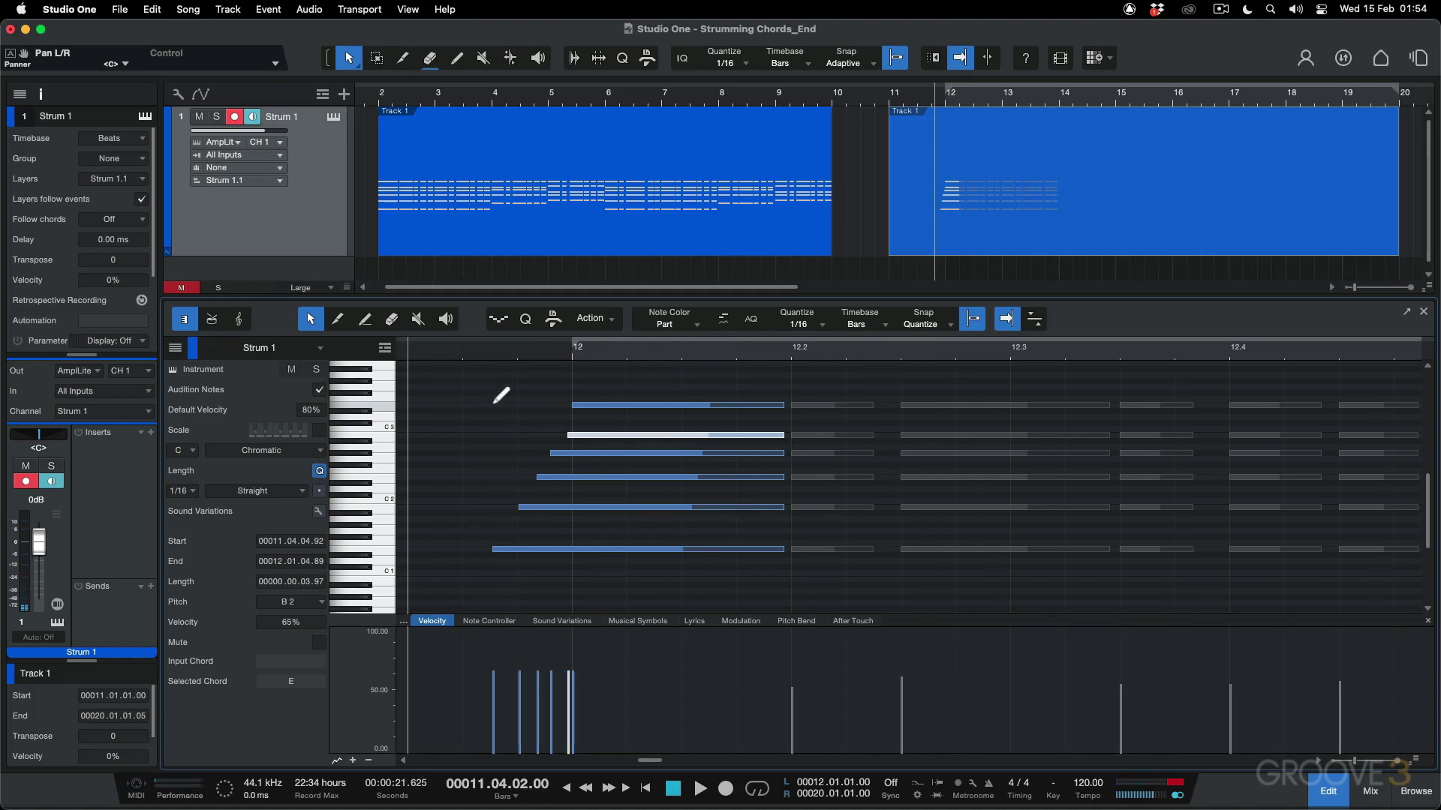
# Audition the first chord, then shorten the top E3 note so it releases first.
pyautogui.press('space')
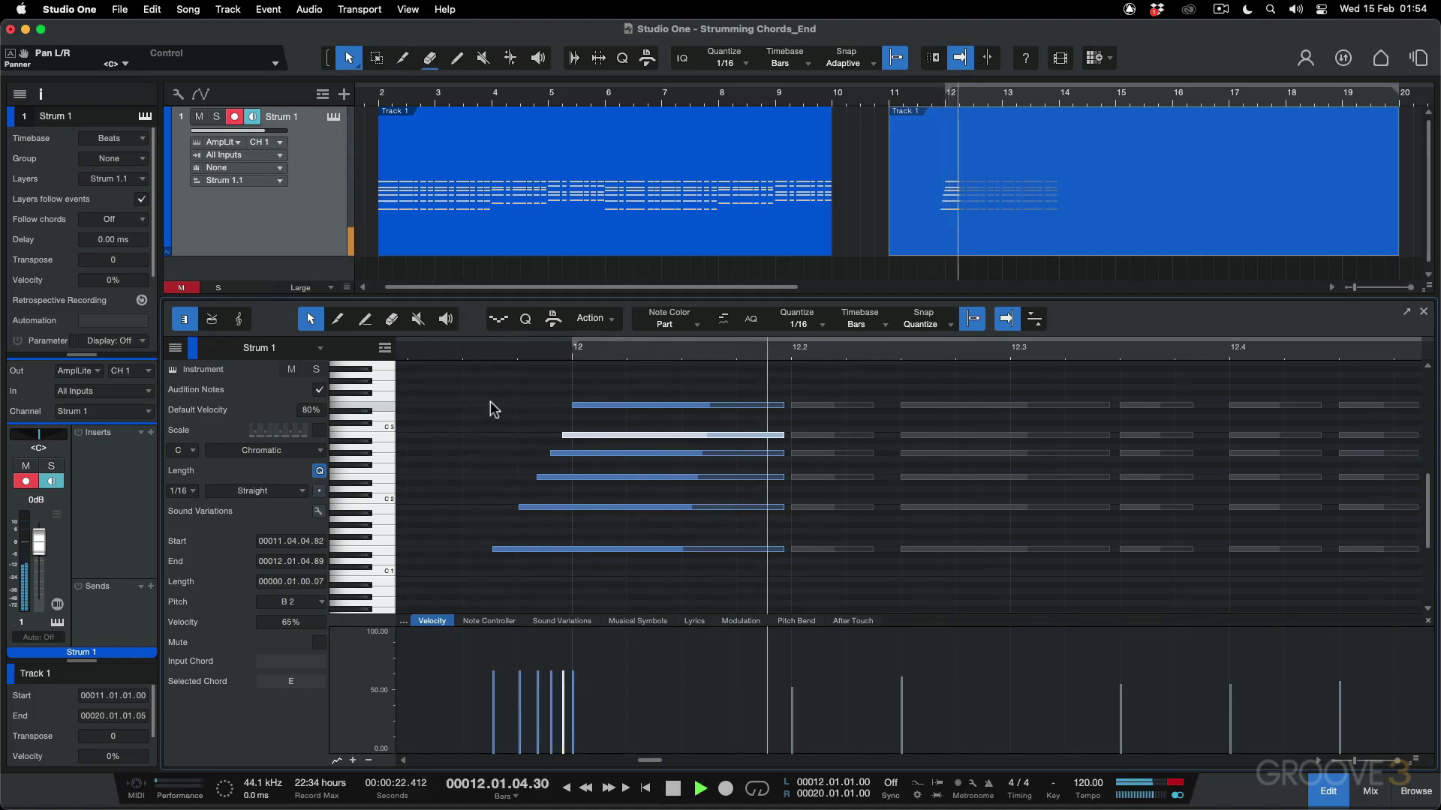
pyautogui.press('space')
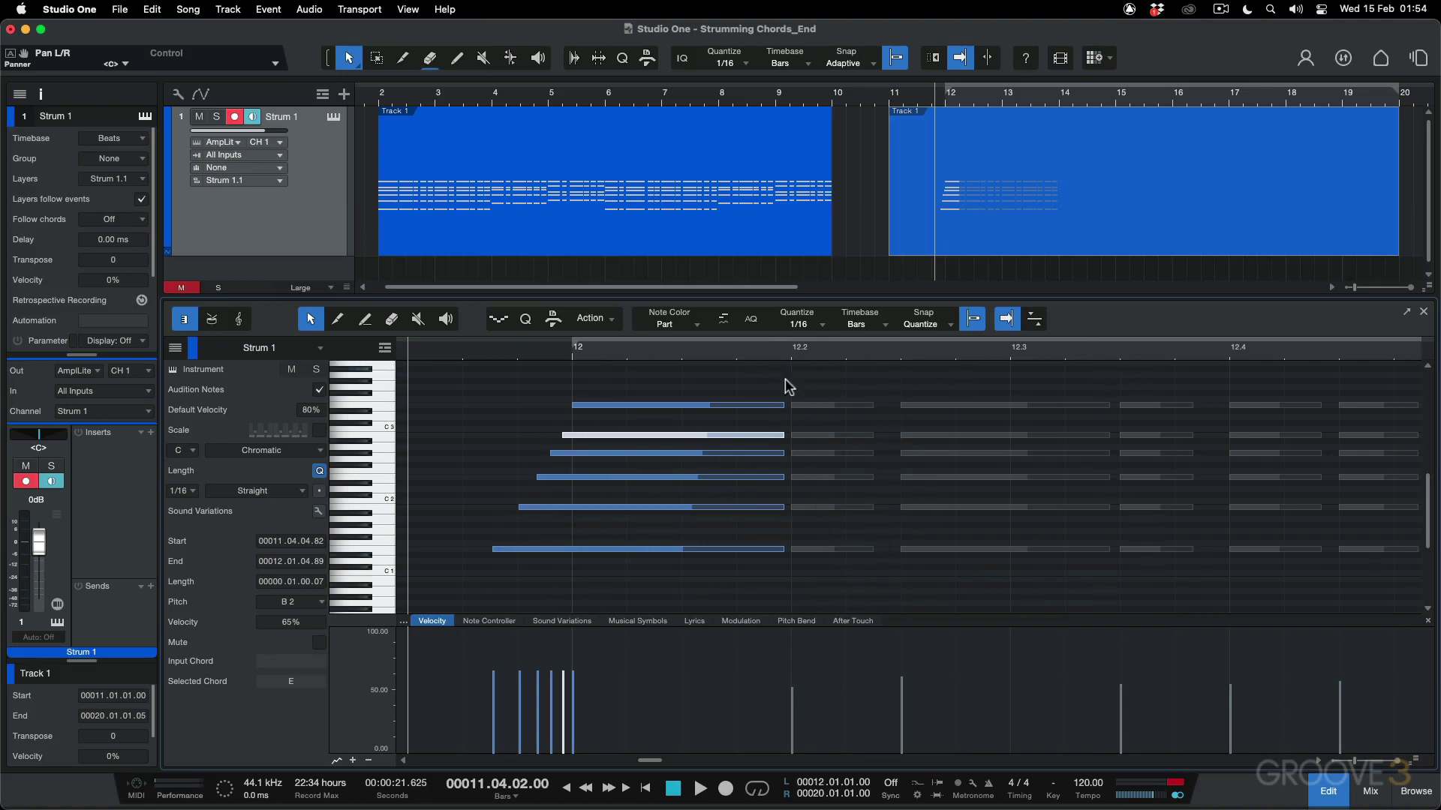
pyautogui.click(797, 550)
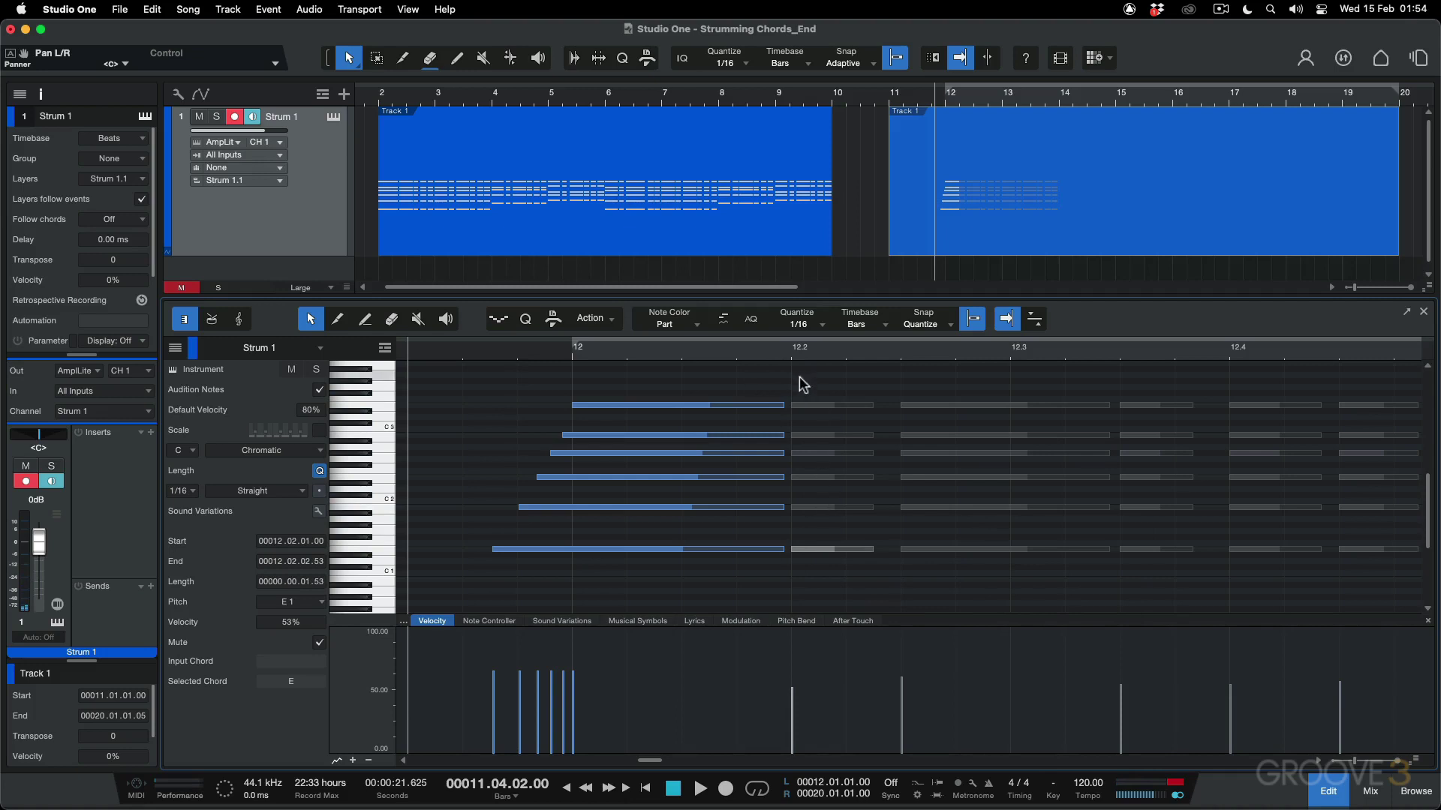
pyautogui.moveTo(783, 406); pyautogui.dragTo(770, 509)
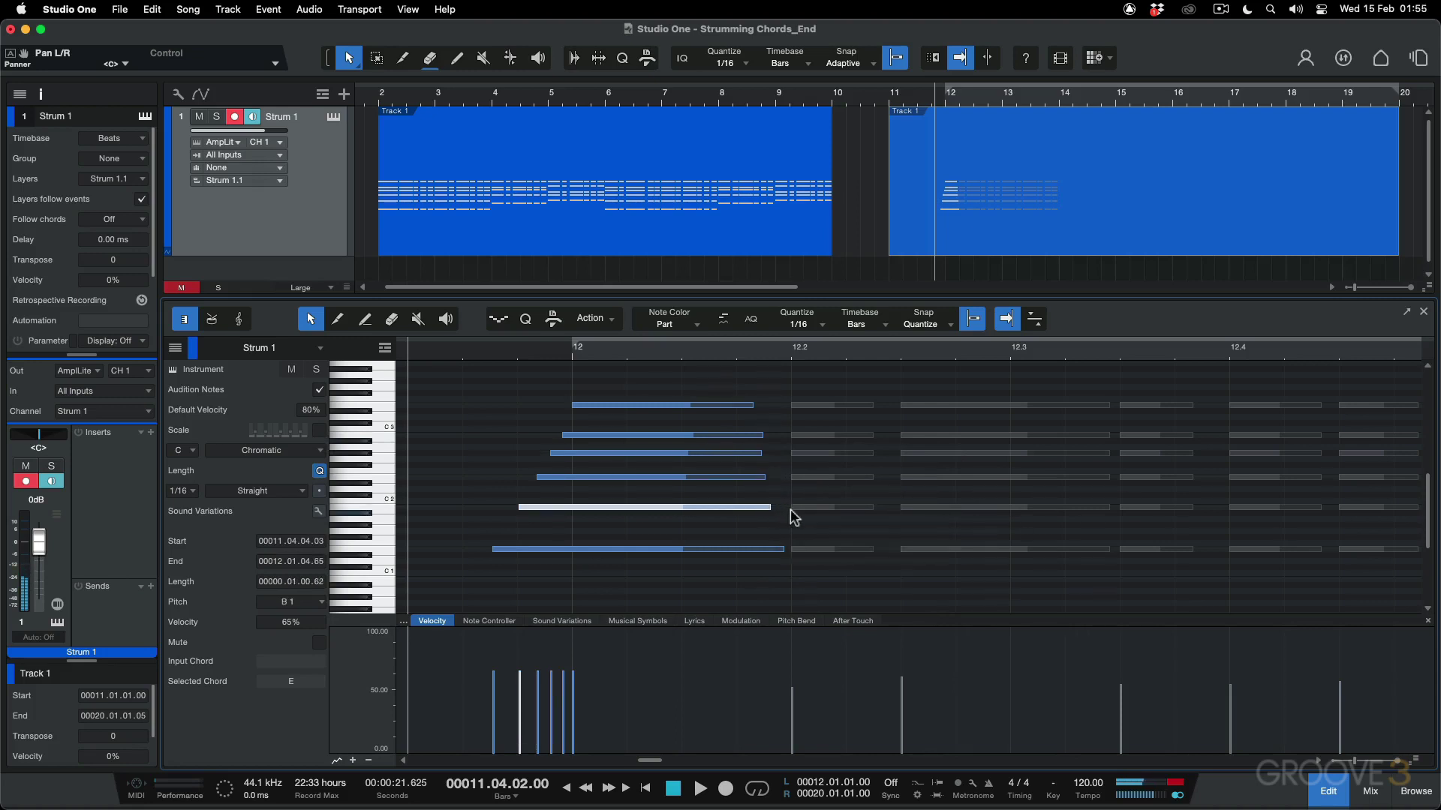
# Select the chord at 12.2 and offset its B1 and E2 note starts into an upstroke, then audition.
pyautogui.click(831, 506)
pyautogui.click(830, 390)
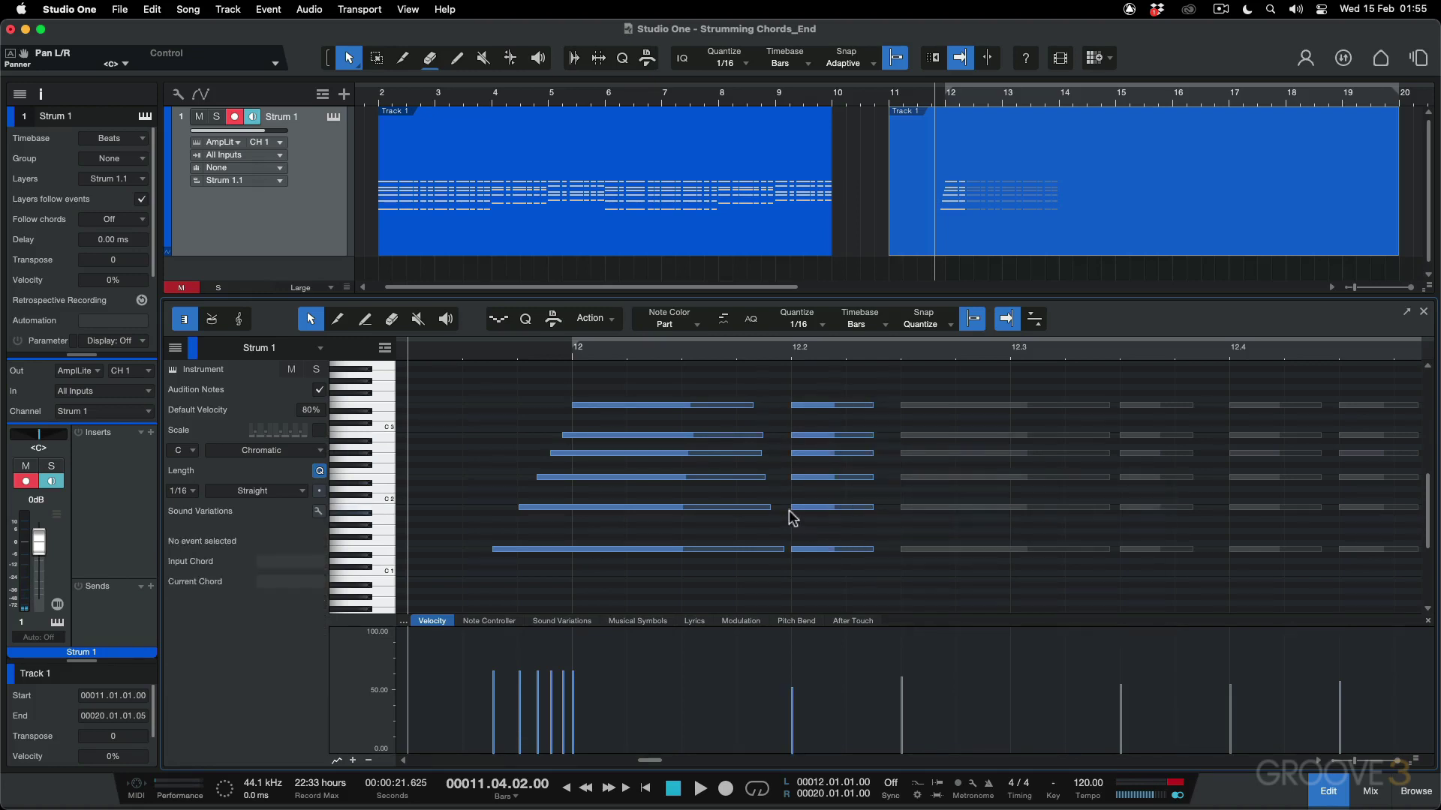
pyautogui.moveTo(791, 508); pyautogui.dragTo(758, 406)
pyautogui.click(783, 478)
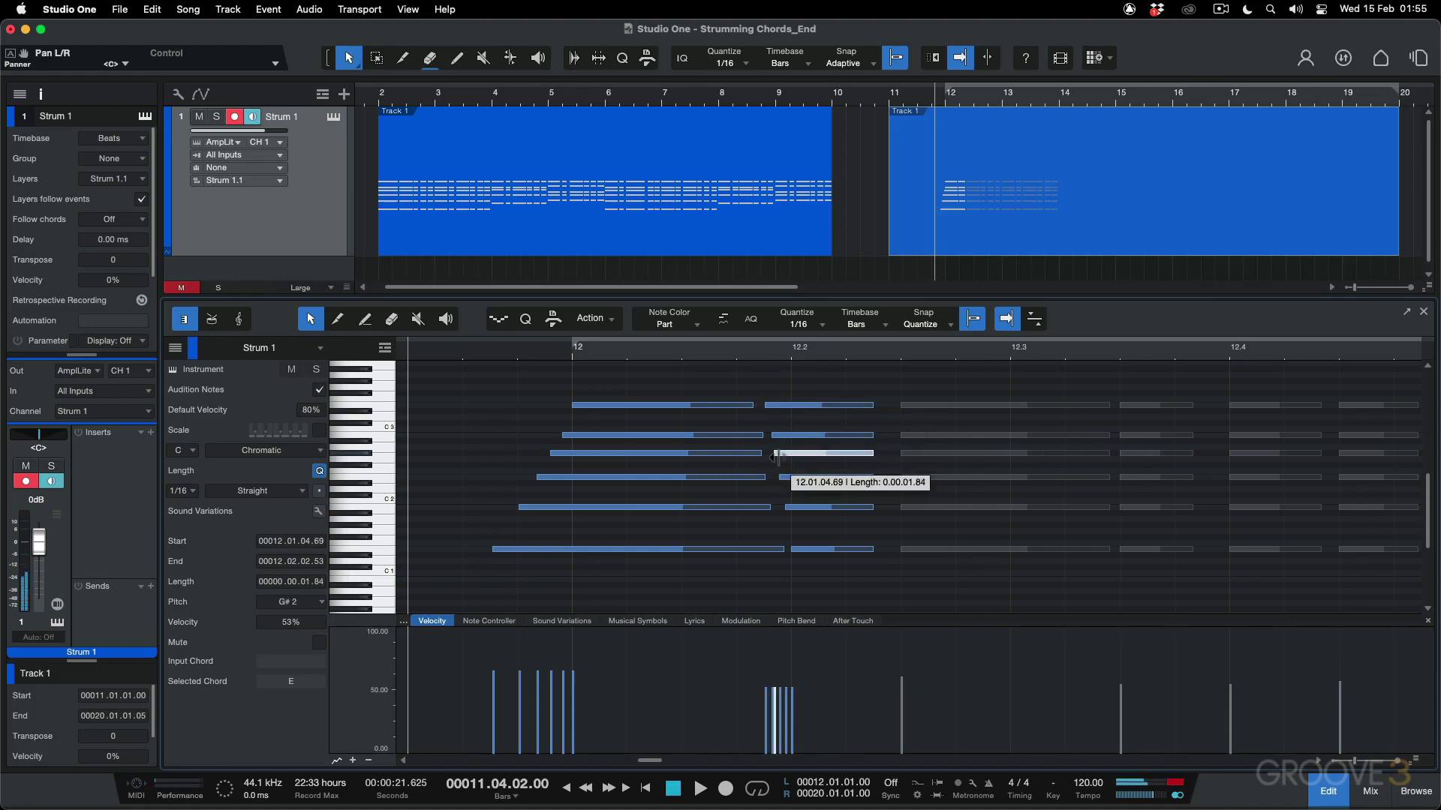
pyautogui.moveTo(783, 478); pyautogui.dragTo(785, 478)
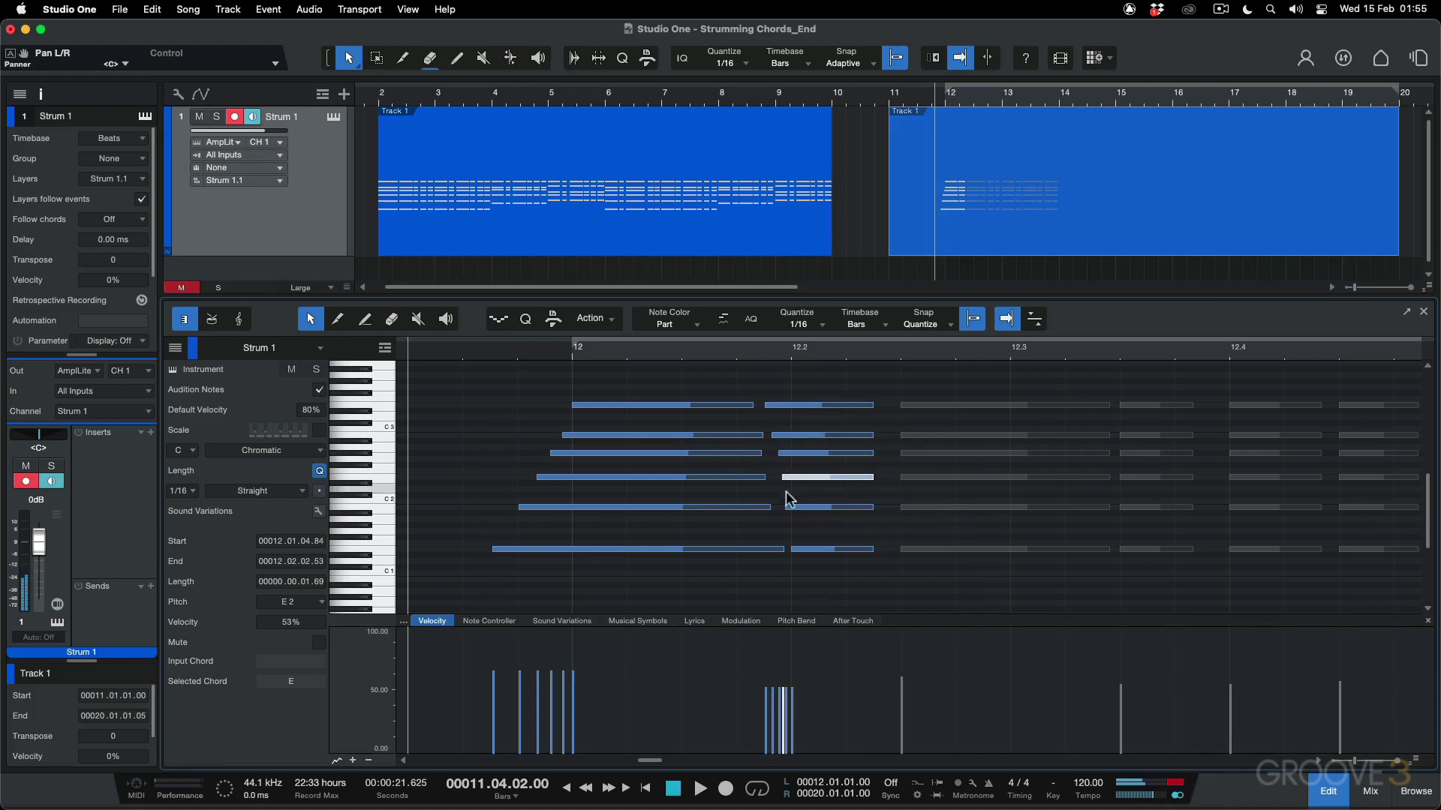
pyautogui.press('space')
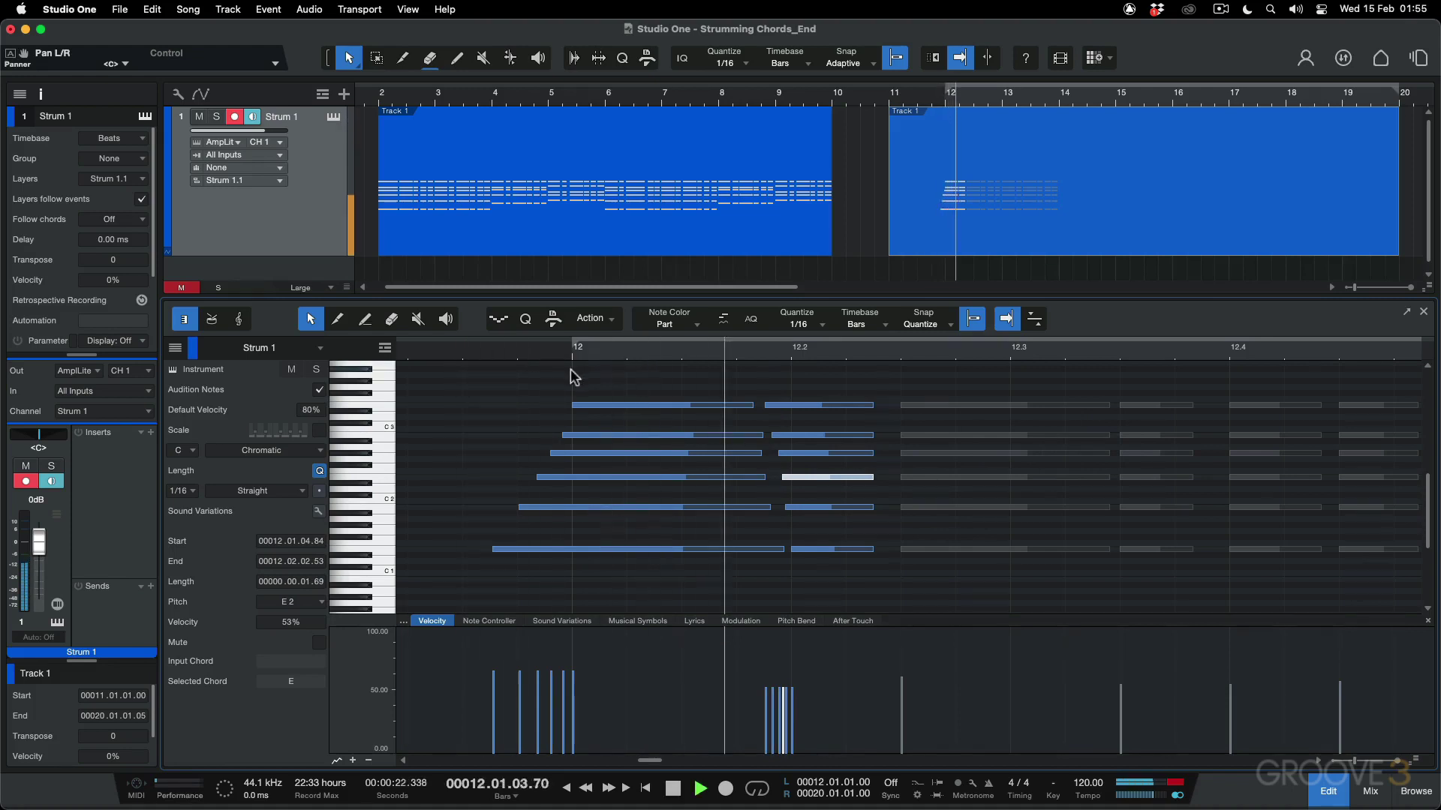
pyautogui.press('space')
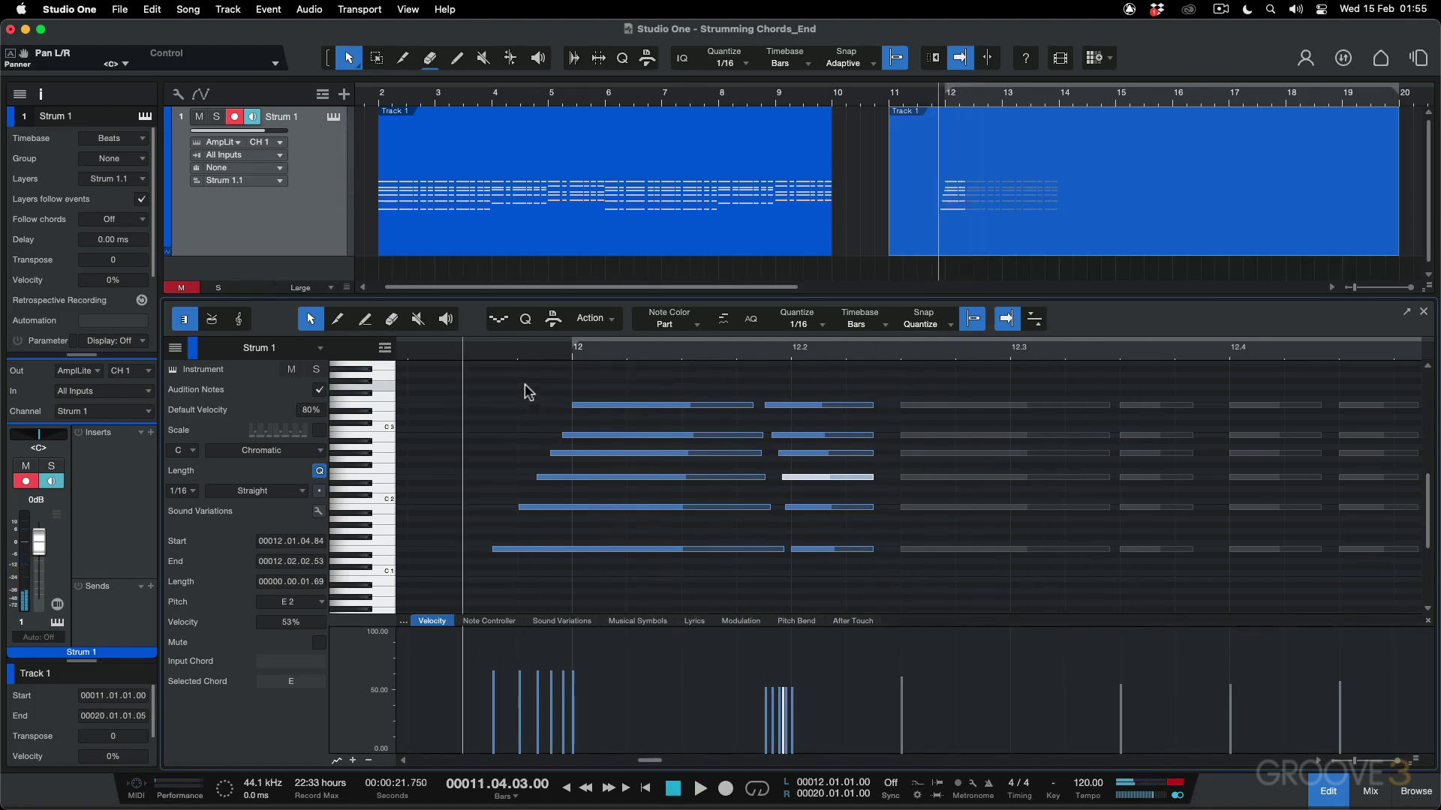
pyautogui.press('space')
pyautogui.press('space')
# Unmute the chord at 12.2.3 and start its E1, B1 and E2 notes progressively earlier, then play it.
pyautogui.moveTo(969, 413); pyautogui.dragTo(992, 560)
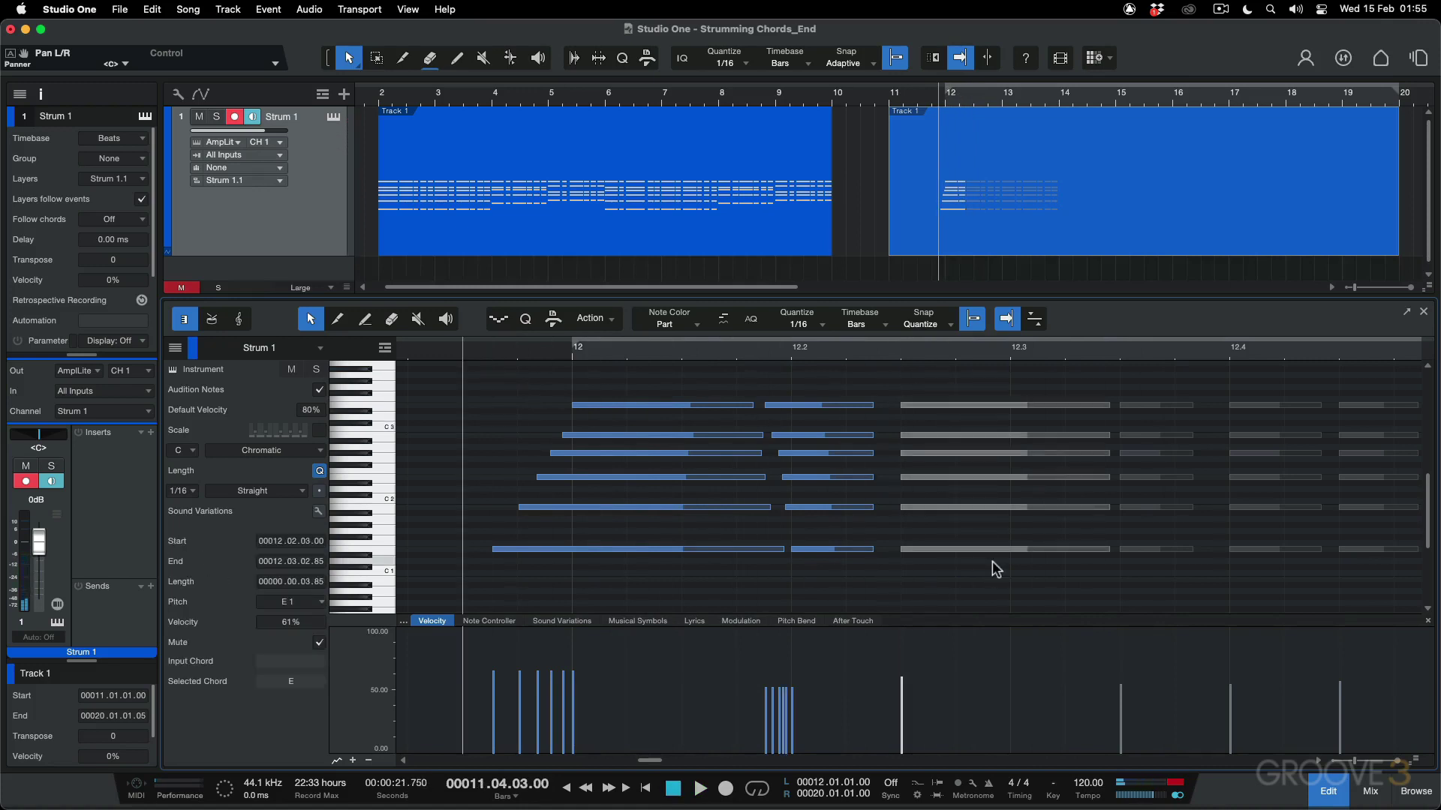
pyautogui.hotkey('shift', 'm')
pyautogui.click(916, 563)
pyautogui.moveTo(901, 553); pyautogui.dragTo(875, 555)
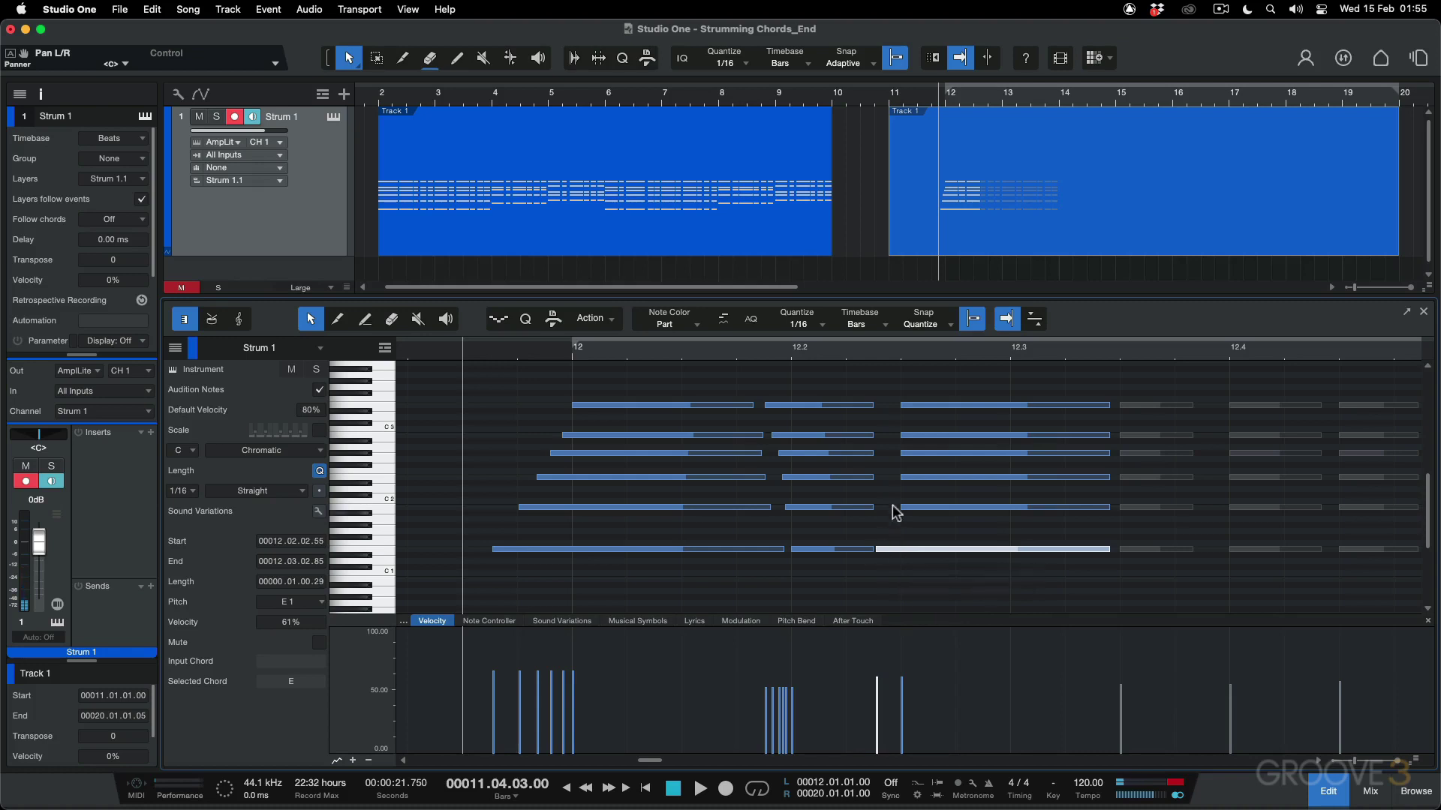
pyautogui.moveTo(893, 507); pyautogui.dragTo(870, 553)
pyautogui.click(871, 551)
pyautogui.moveTo(896, 477)
pyautogui.mouseDown()
pyautogui.moveTo(896, 441)
pyautogui.moveTo(890, 457)
pyautogui.mouseUp()
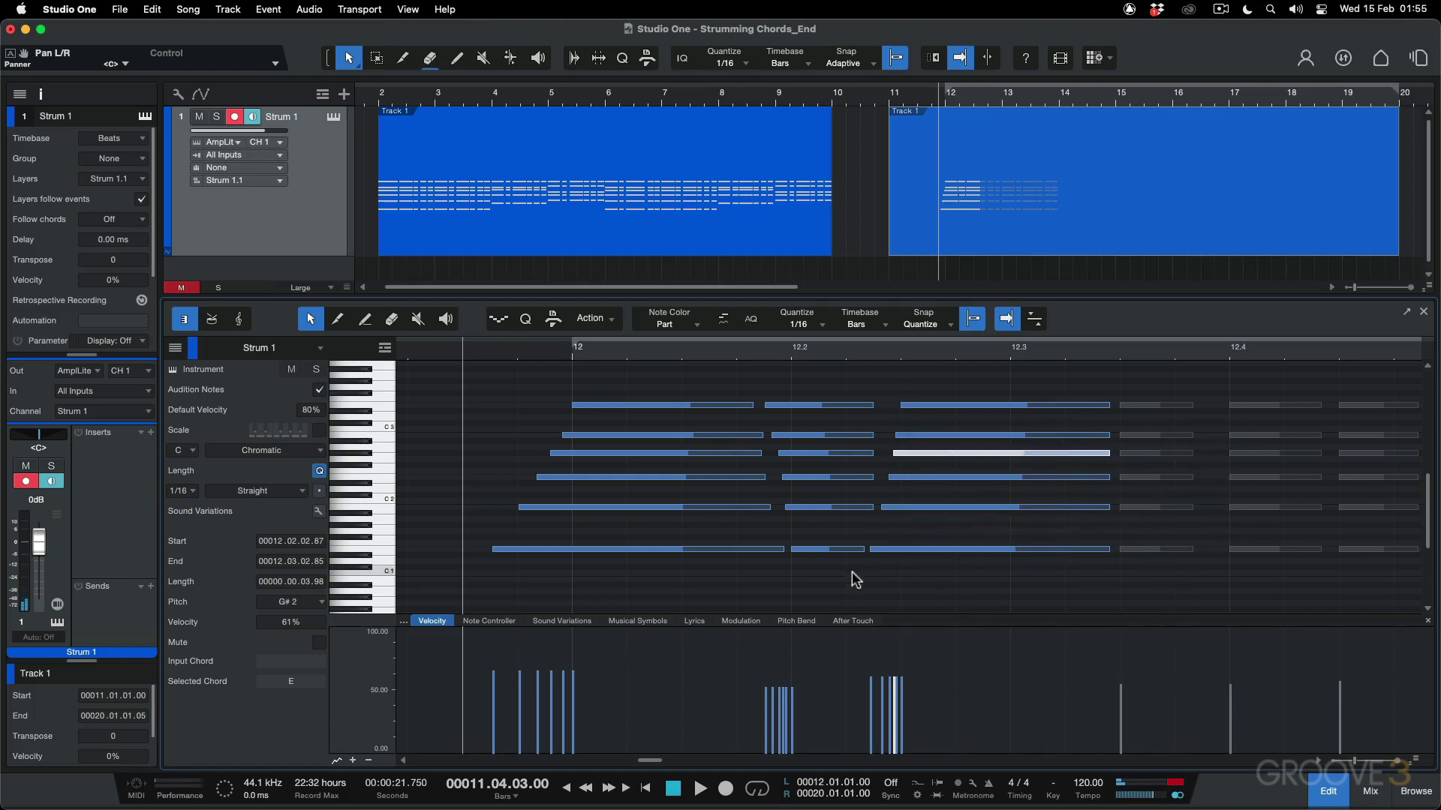
pyautogui.press('space')
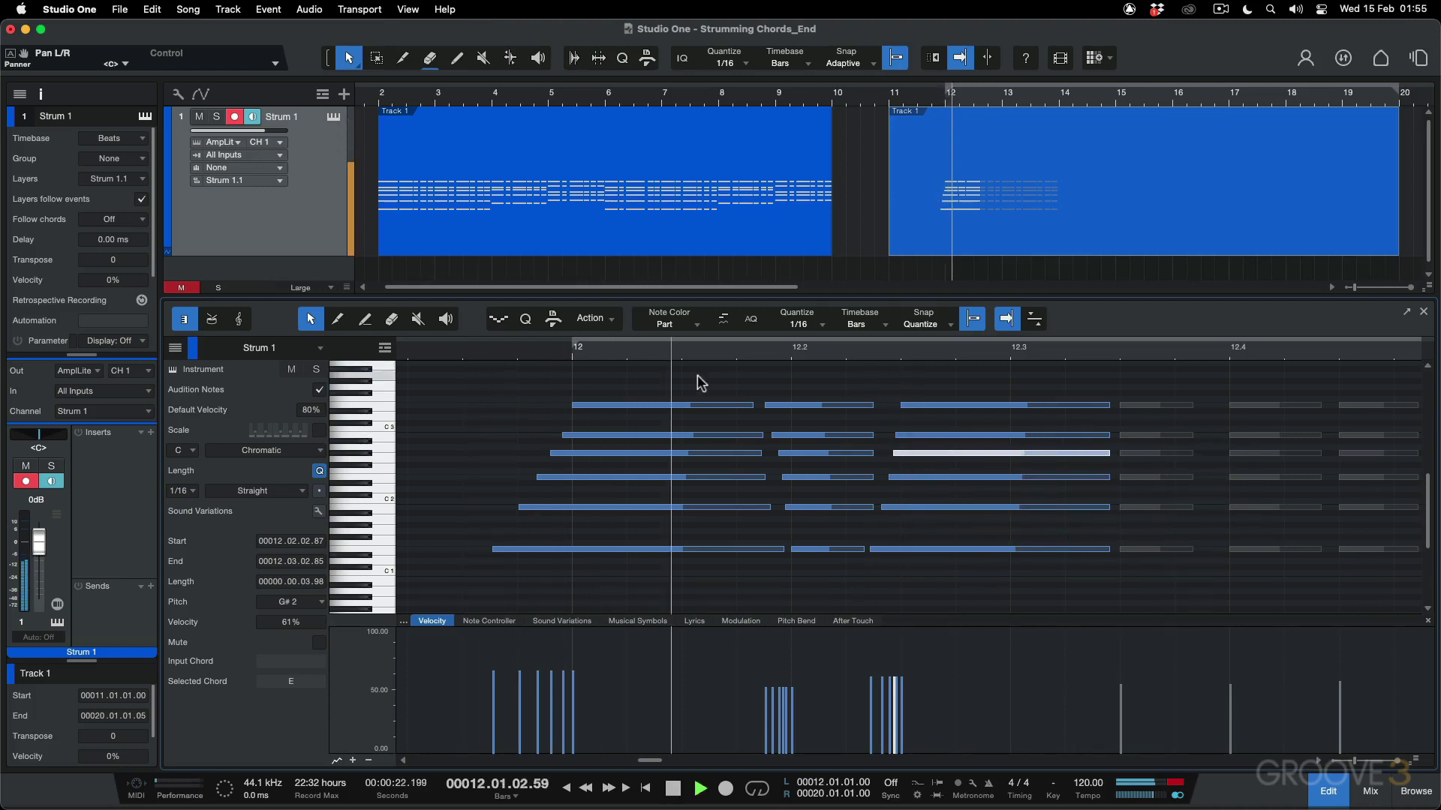
# Shorten the third chord so it ends before 12.3.3.
pyautogui.press('space')
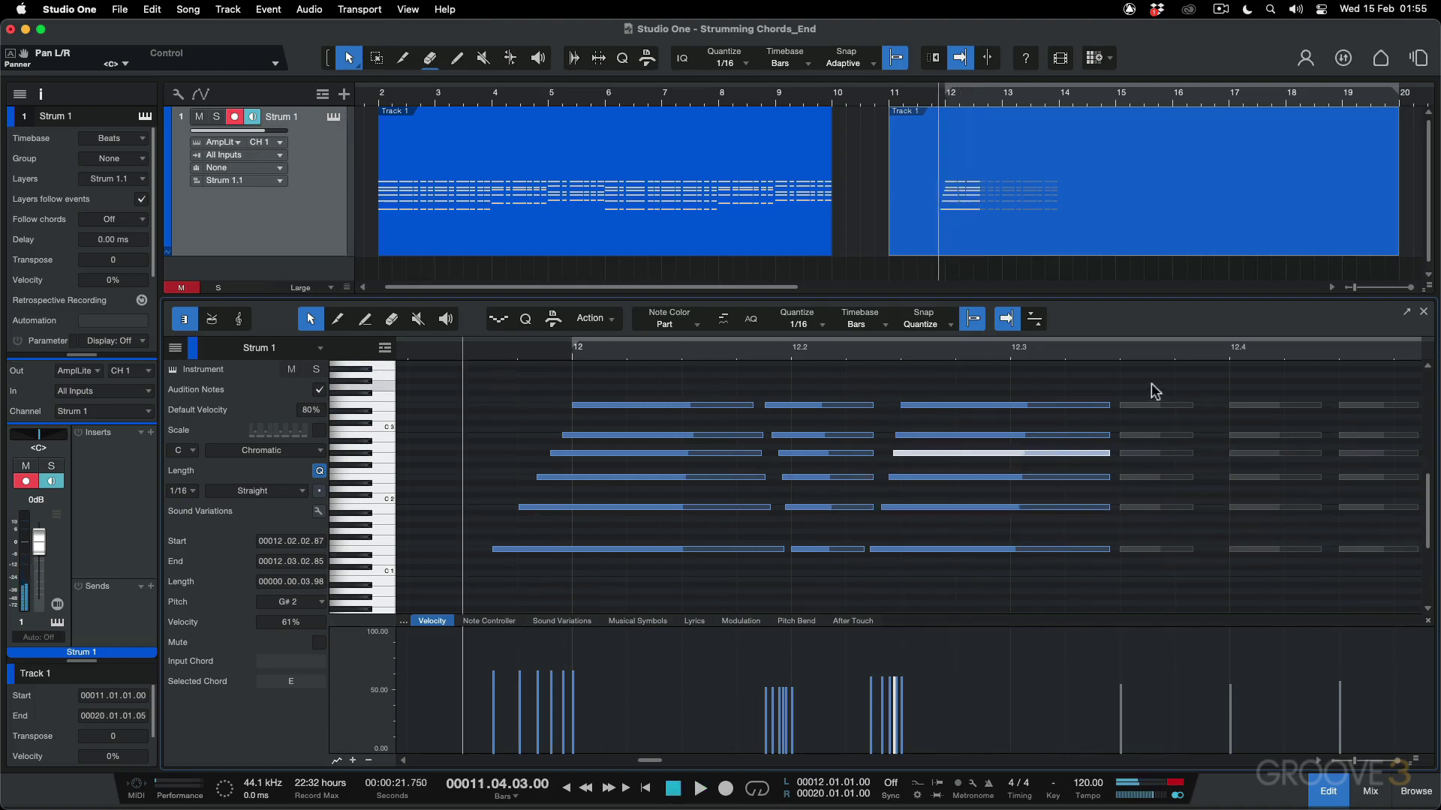
pyautogui.moveTo(1116, 386); pyautogui.dragTo(1083, 551)
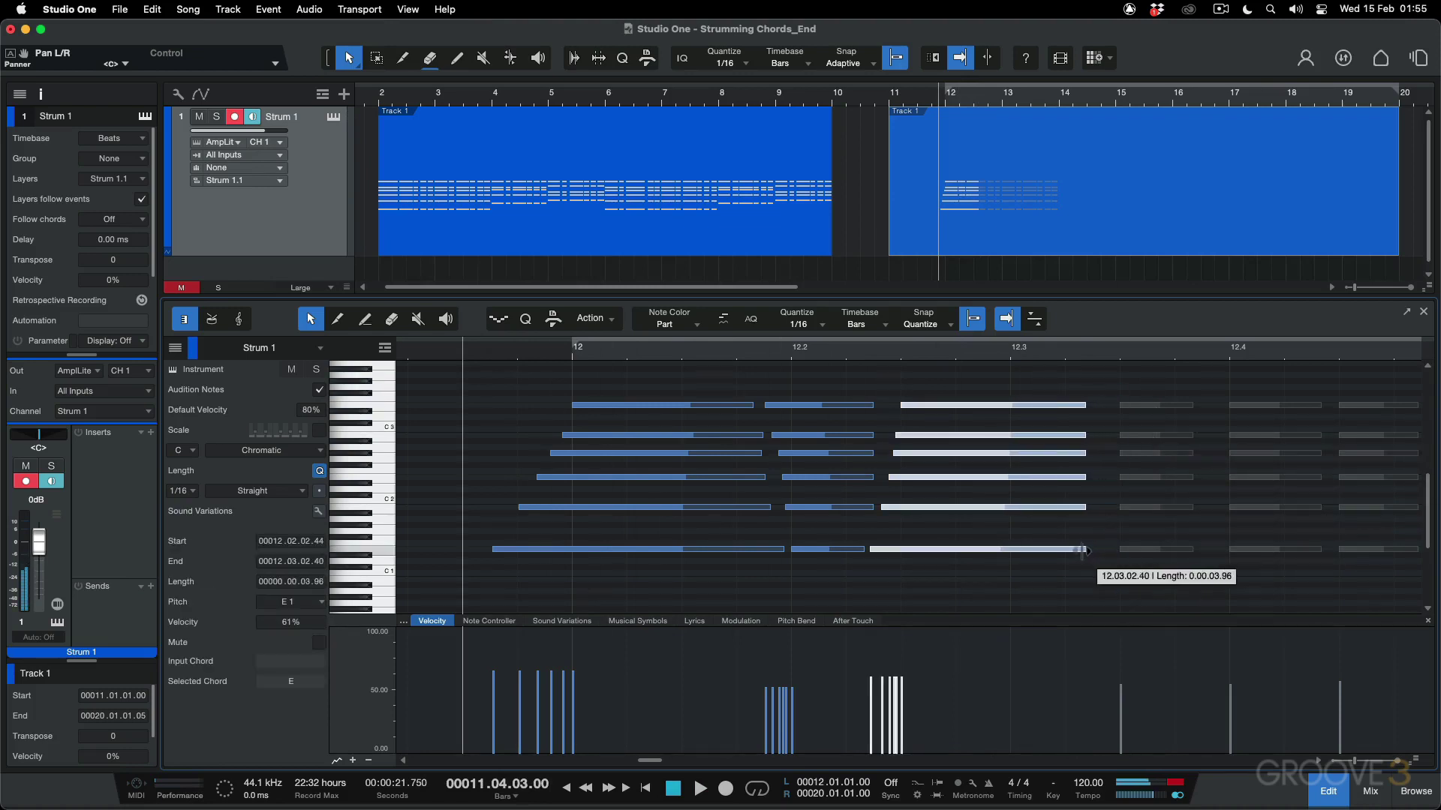
pyautogui.click(1123, 478)
# Stagger the 12.3.3 chord's E3, G#2 and E2 starts earlier, top note first, as an upstroke.
pyautogui.moveTo(1118, 380); pyautogui.dragTo(1167, 561)
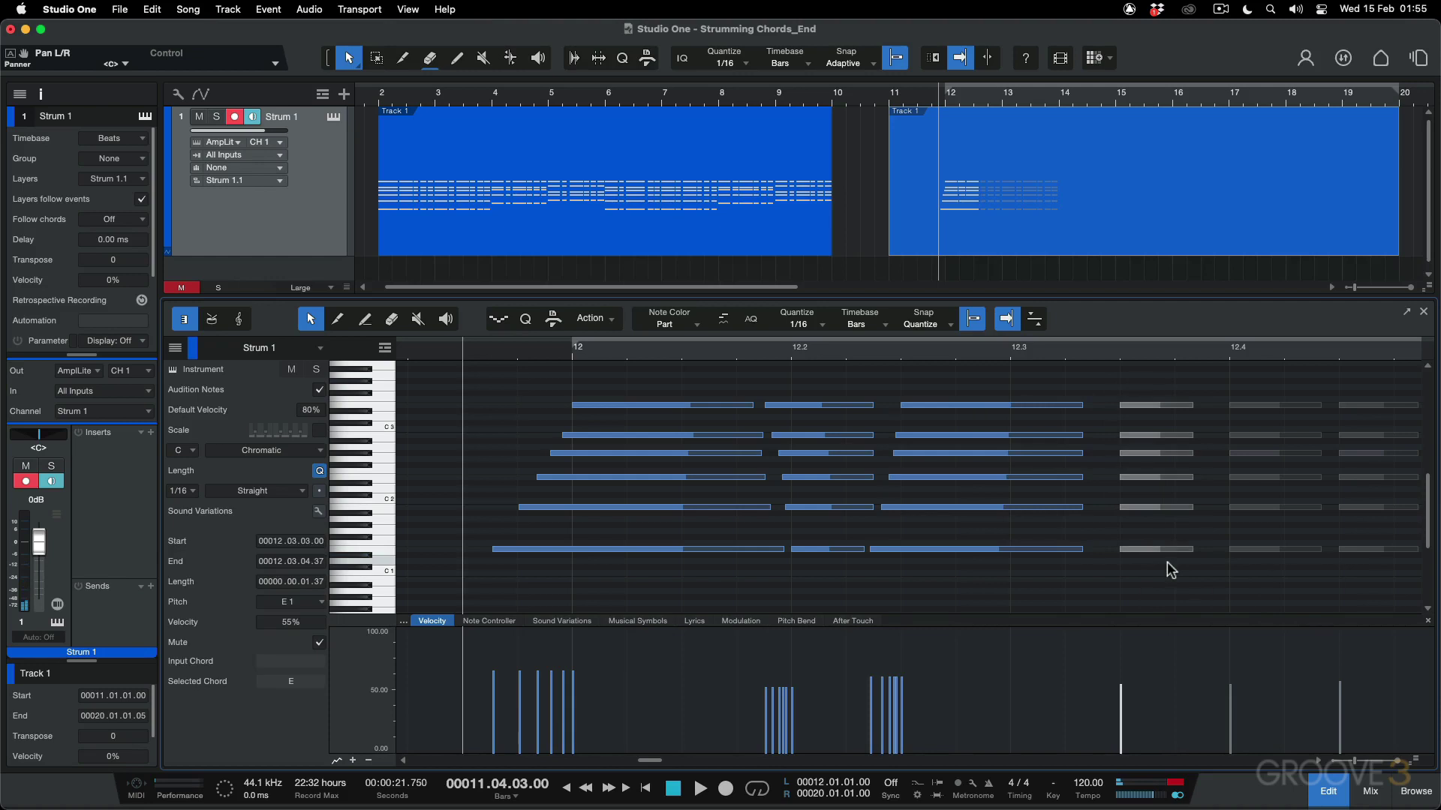
pyautogui.click(1082, 435)
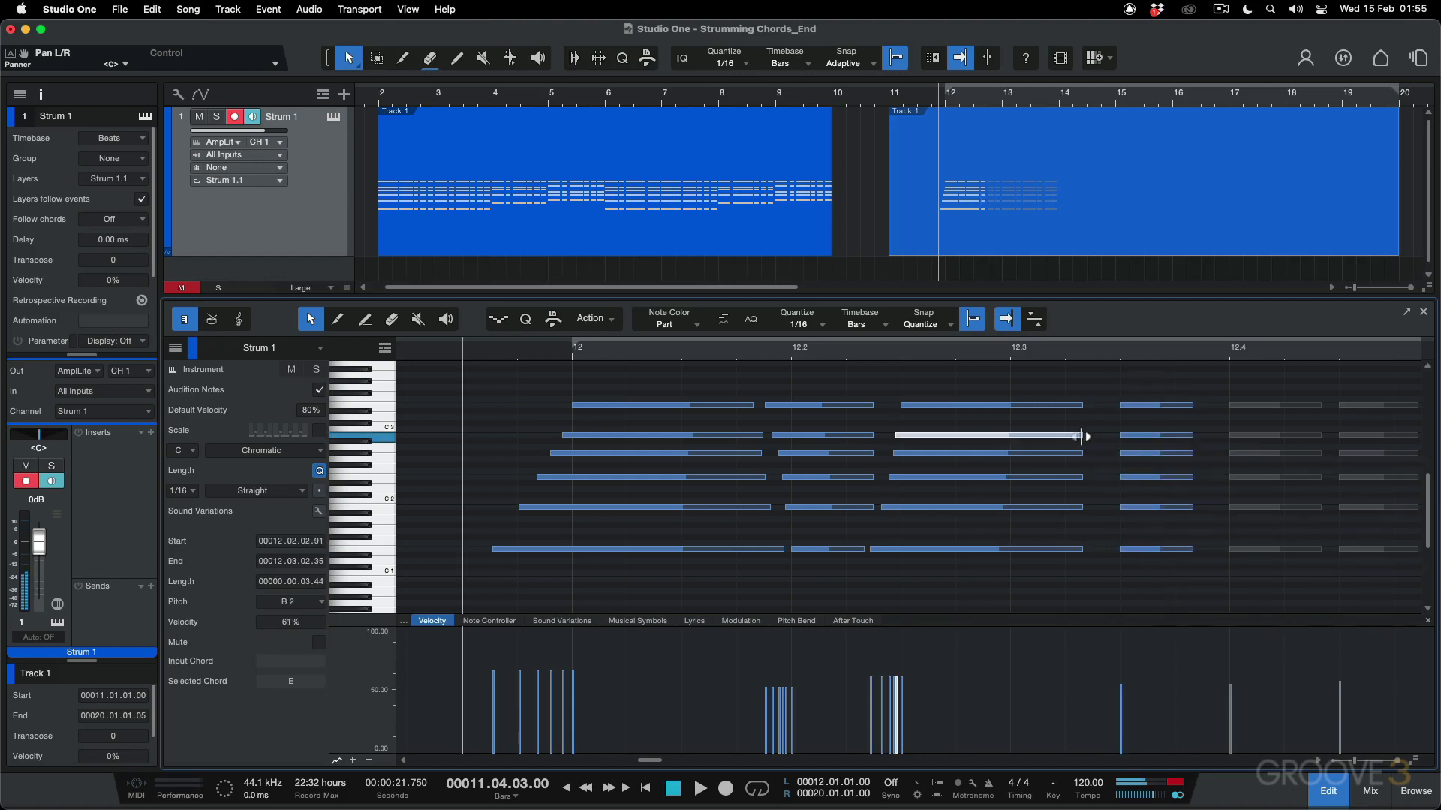
pyautogui.moveTo(1120, 406); pyautogui.dragTo(1089, 406)
pyautogui.click(1120, 453)
pyautogui.moveTo(1118, 478); pyautogui.dragTo(1078, 409)
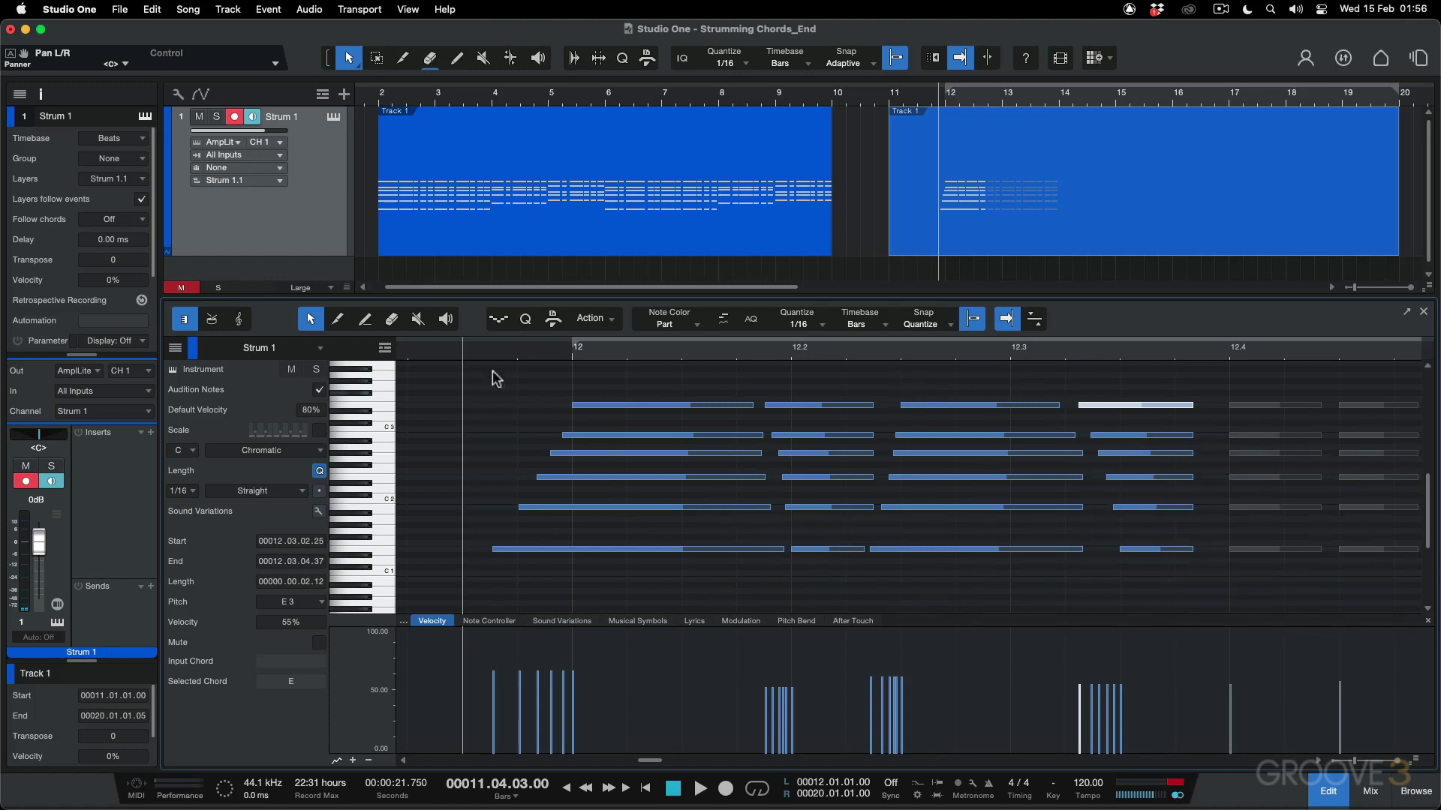
pyautogui.click(408, 349)
pyautogui.press('space')
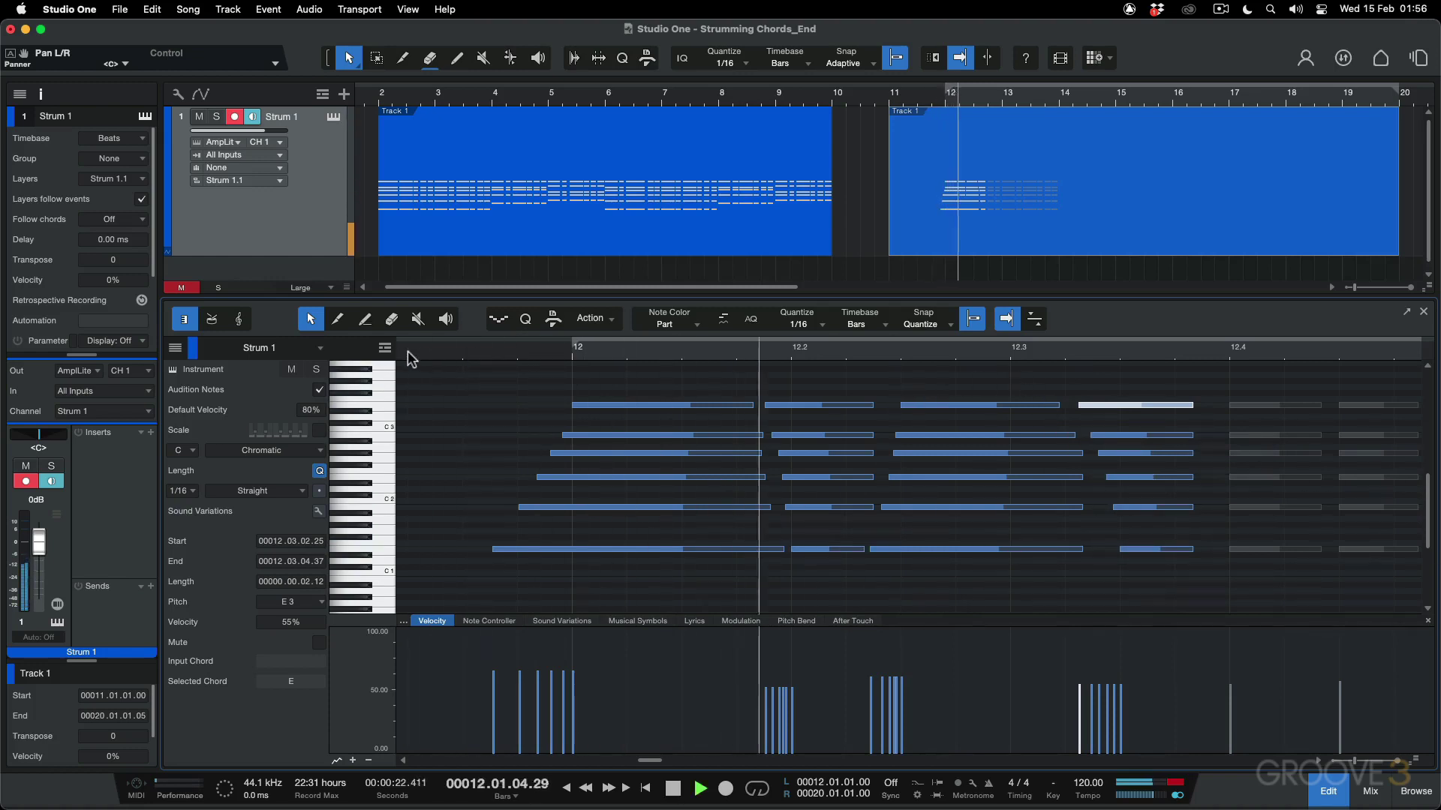
pyautogui.press('space')
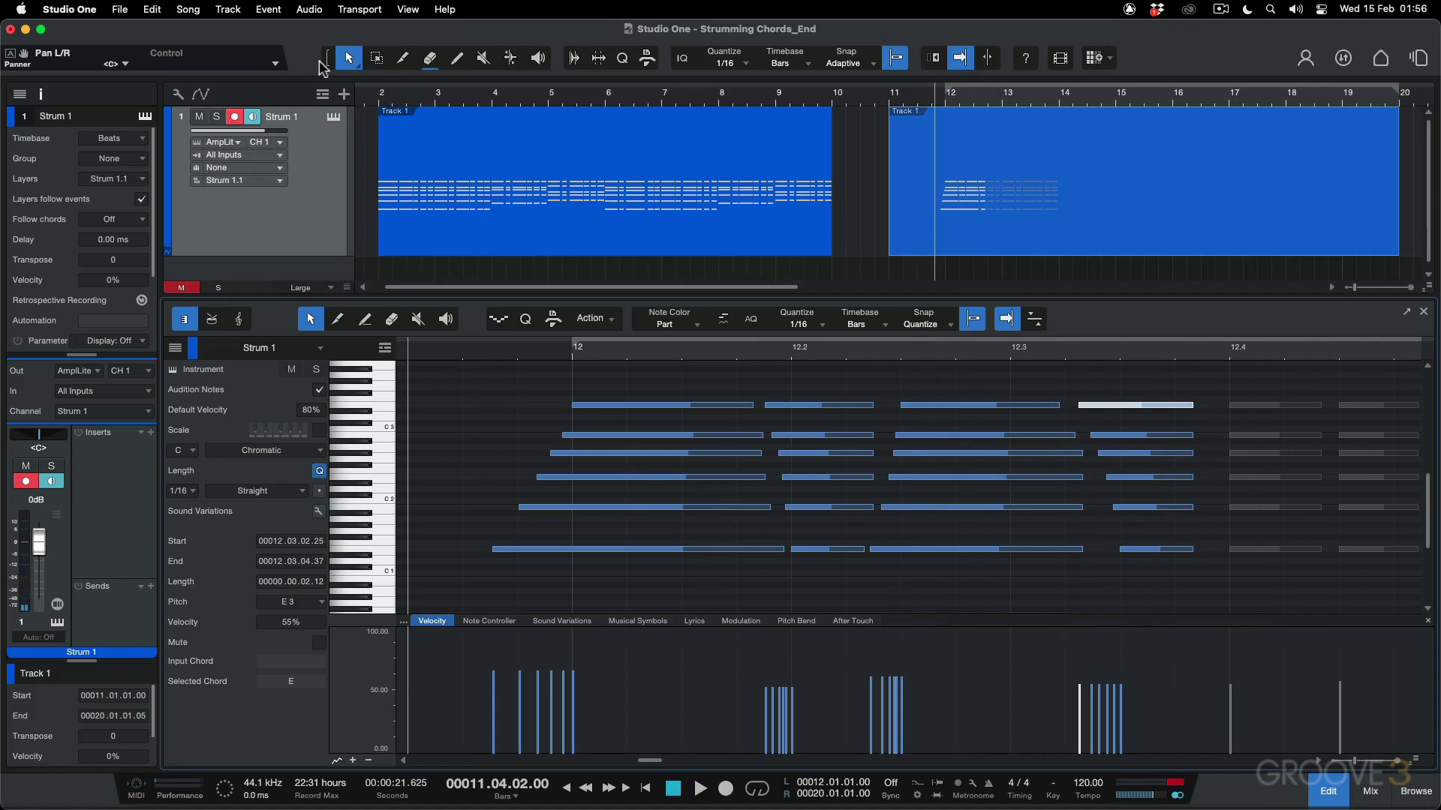
pyautogui.click(380, 92)
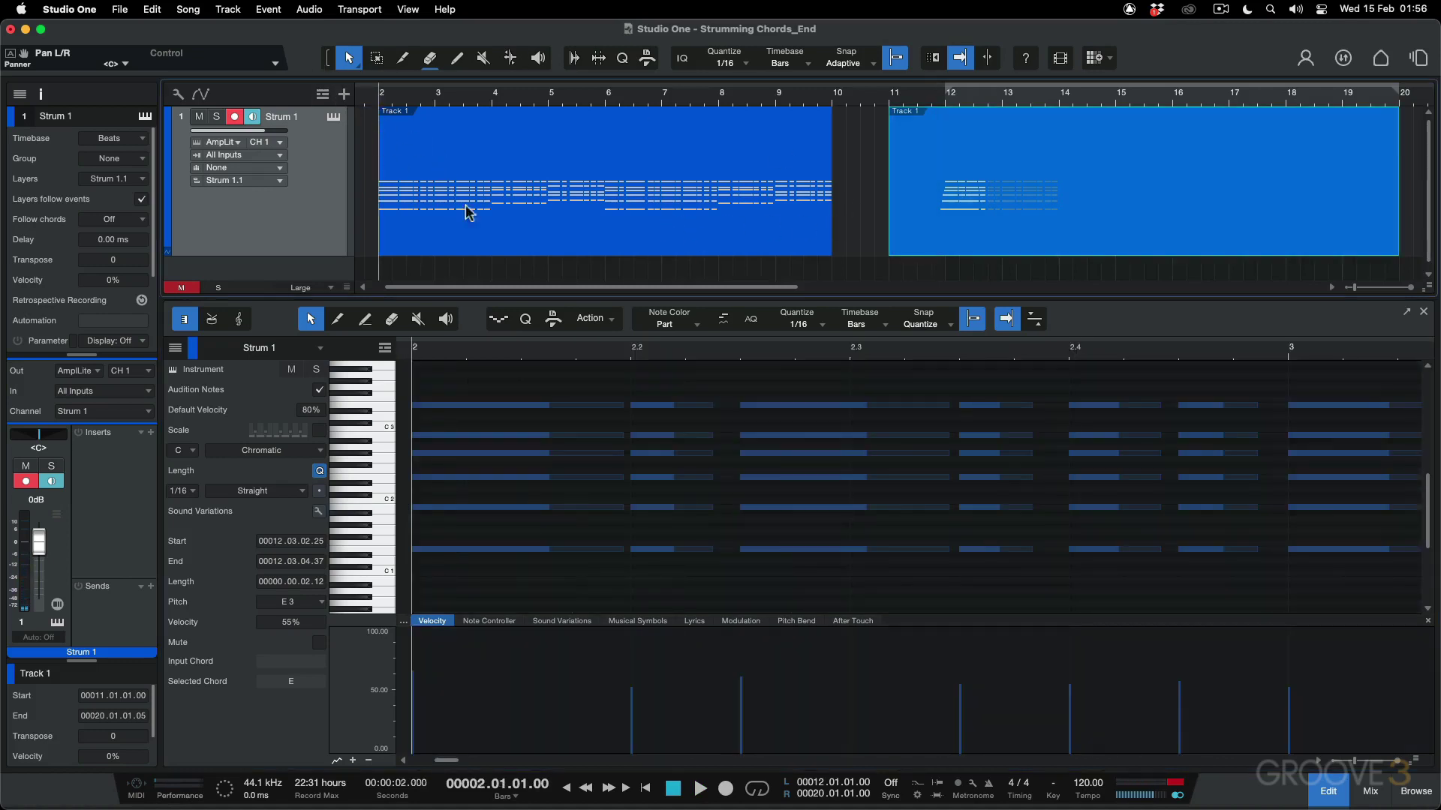
pyautogui.press('space')
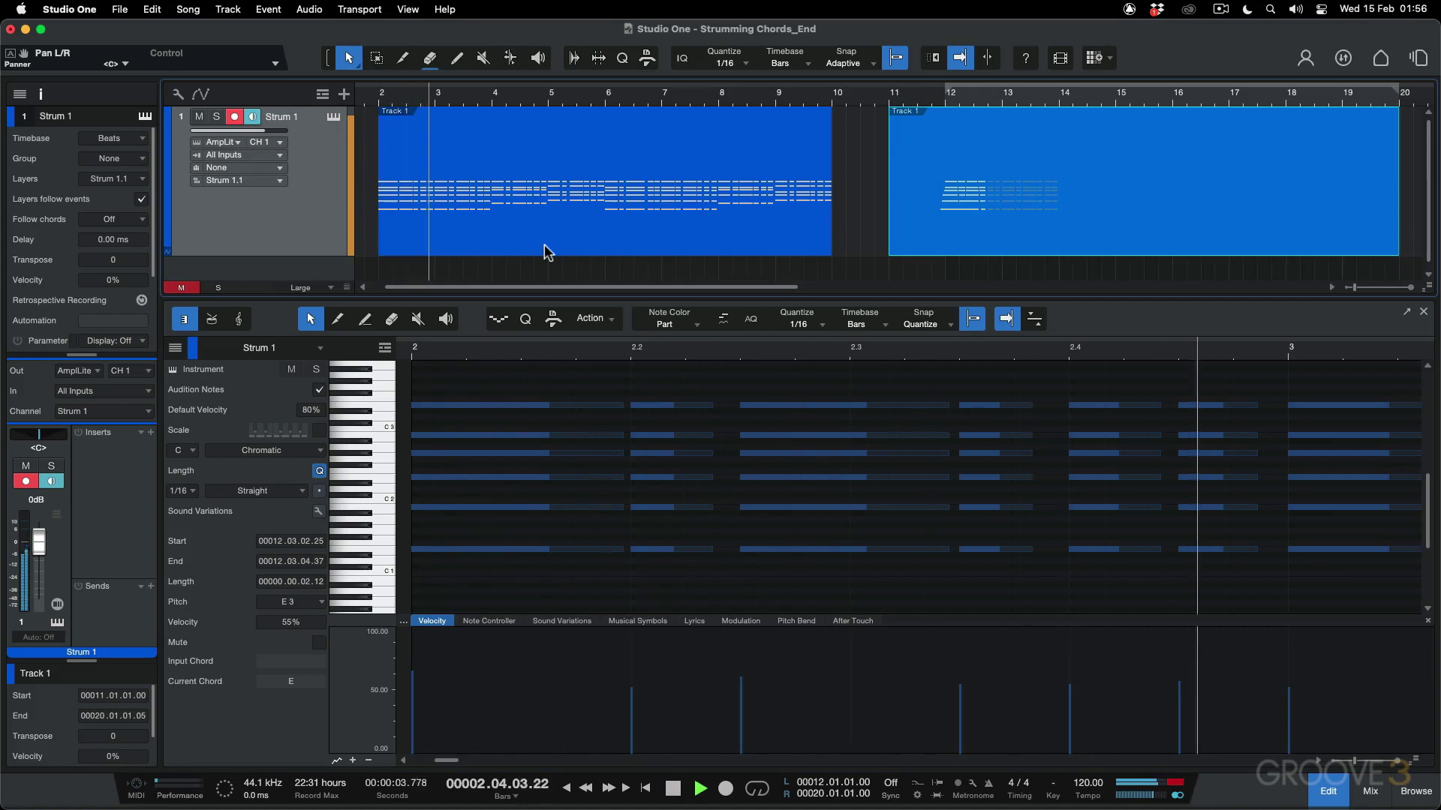
pyautogui.press('space')
pyautogui.click(931, 102)
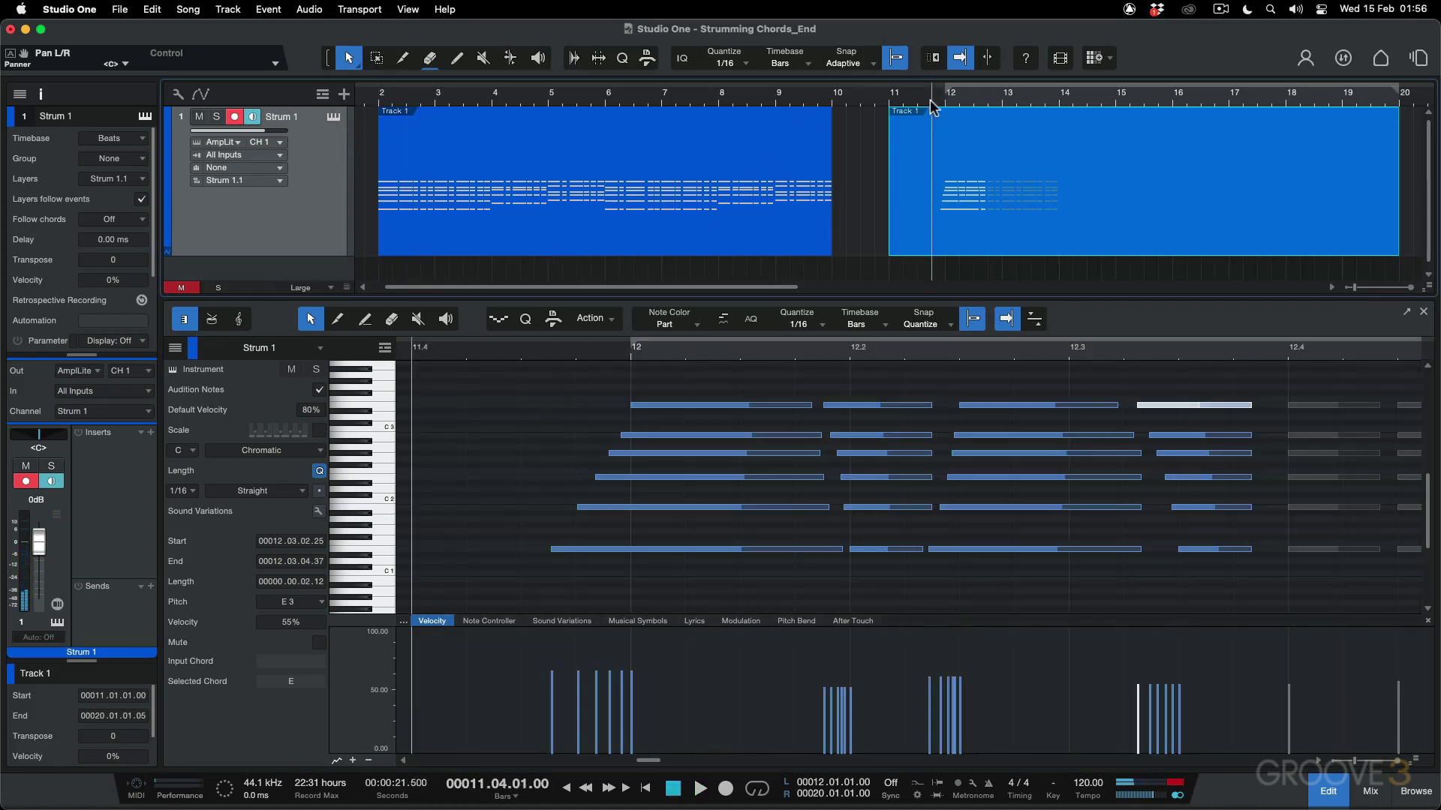
pyautogui.press('space')
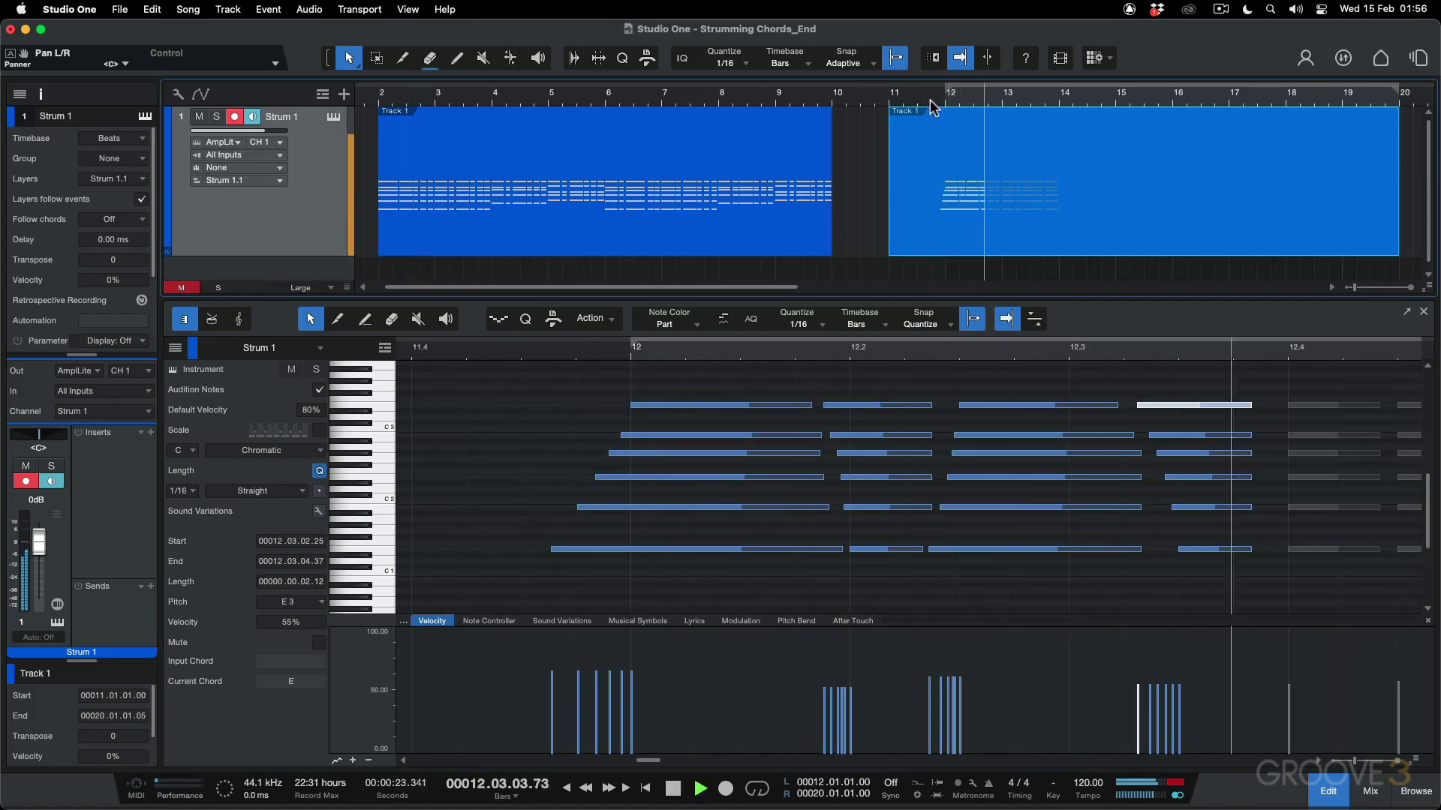
pyautogui.press('space')
pyautogui.click(378, 103)
pyautogui.press('space')
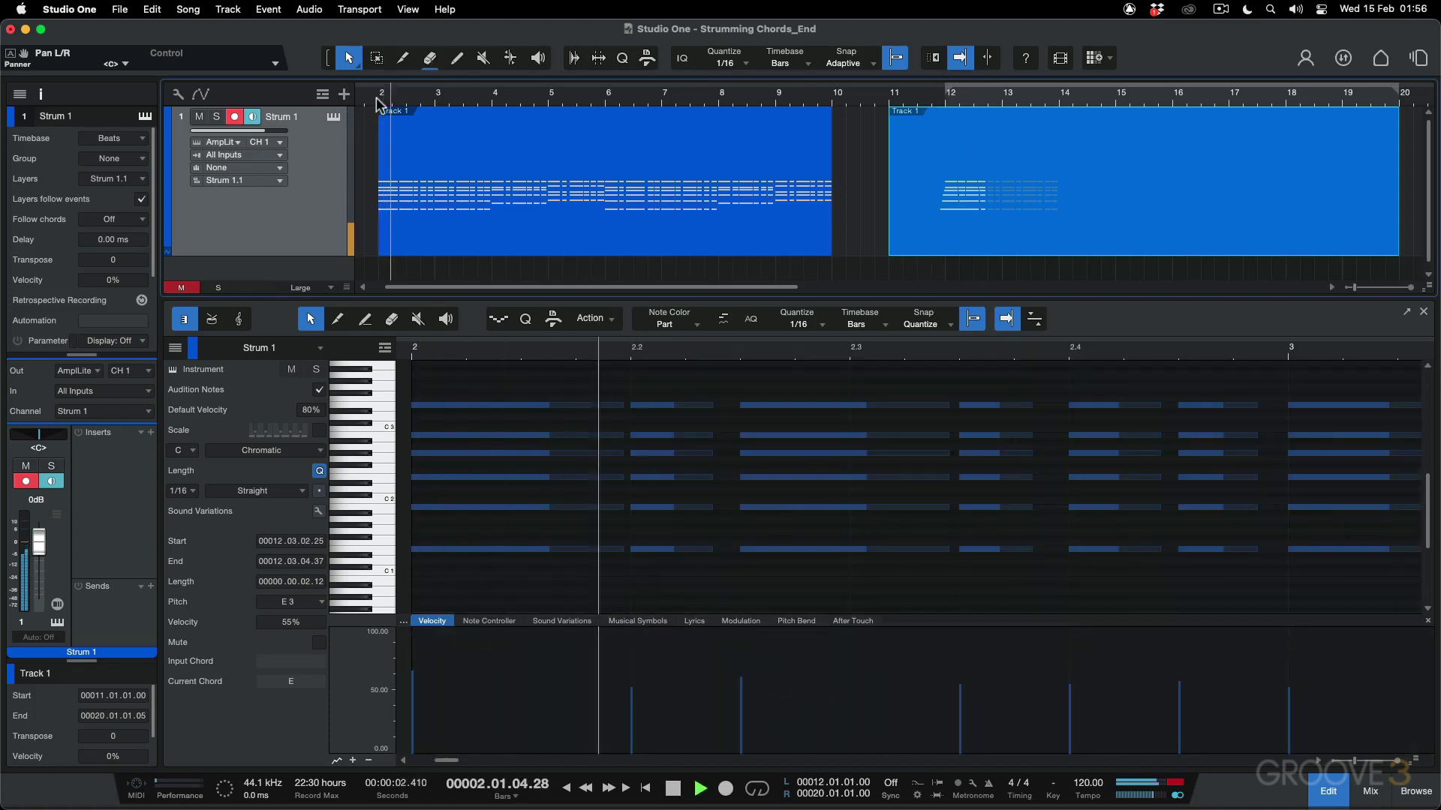
pyautogui.press('space')
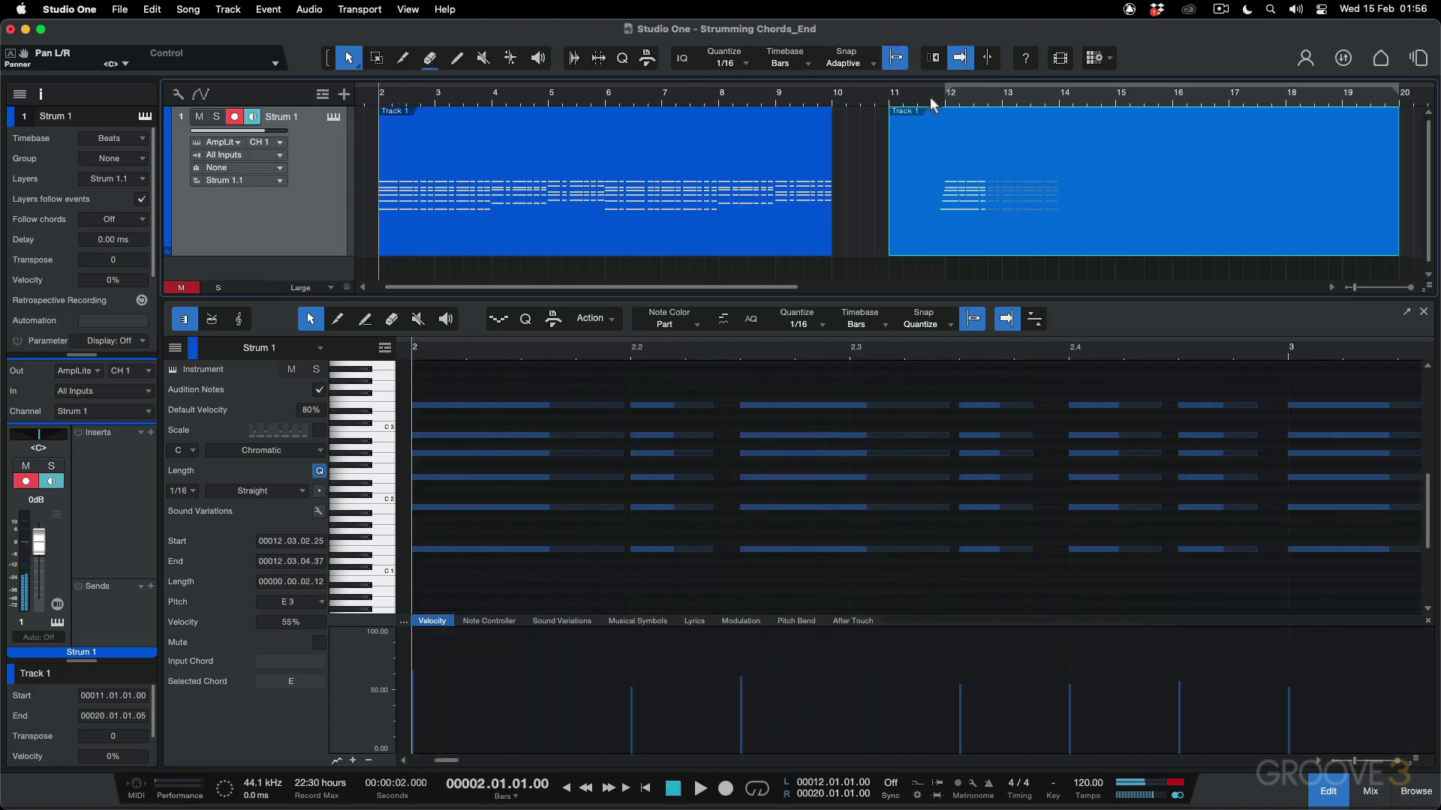
pyautogui.click(932, 105)
pyautogui.press('space')
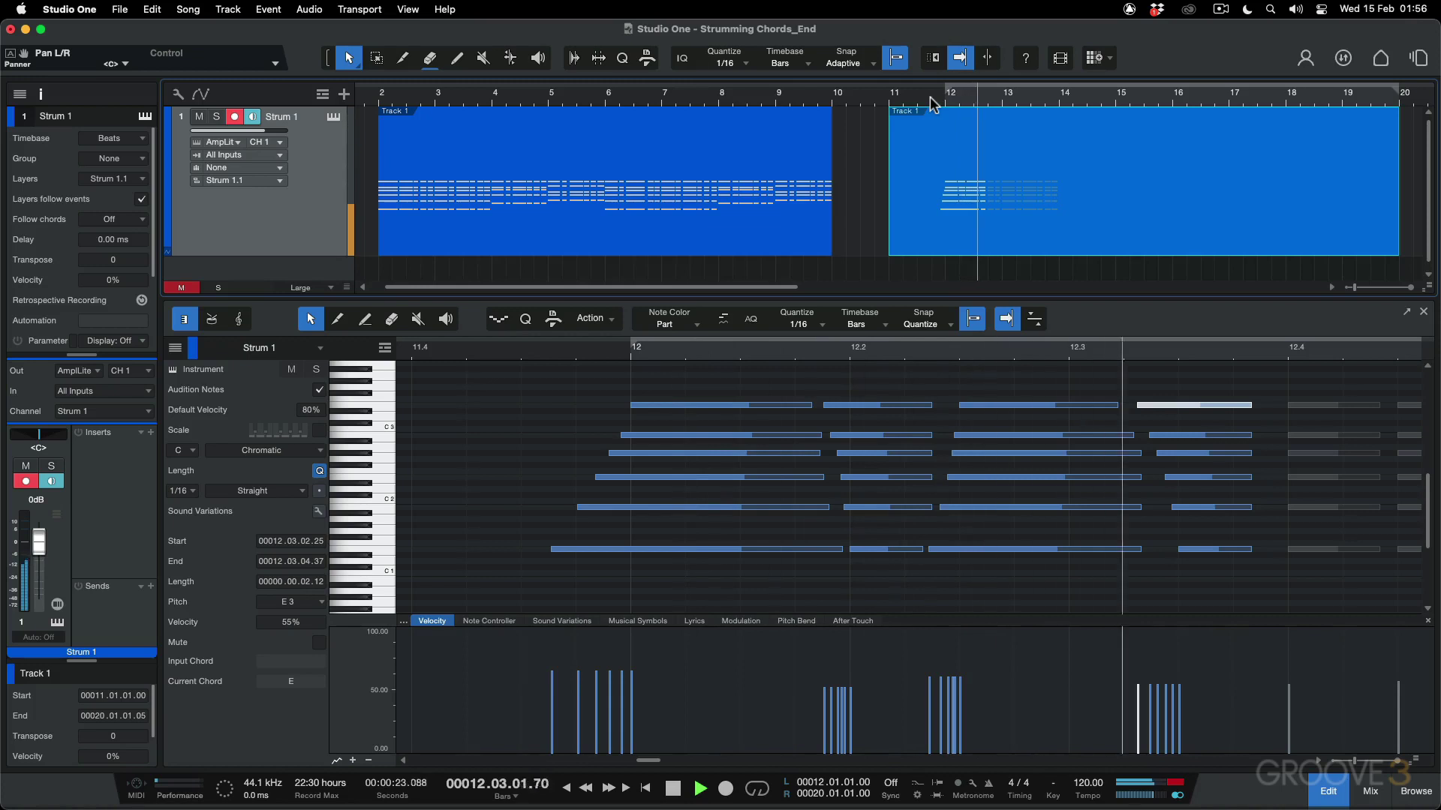
pyautogui.press('space')
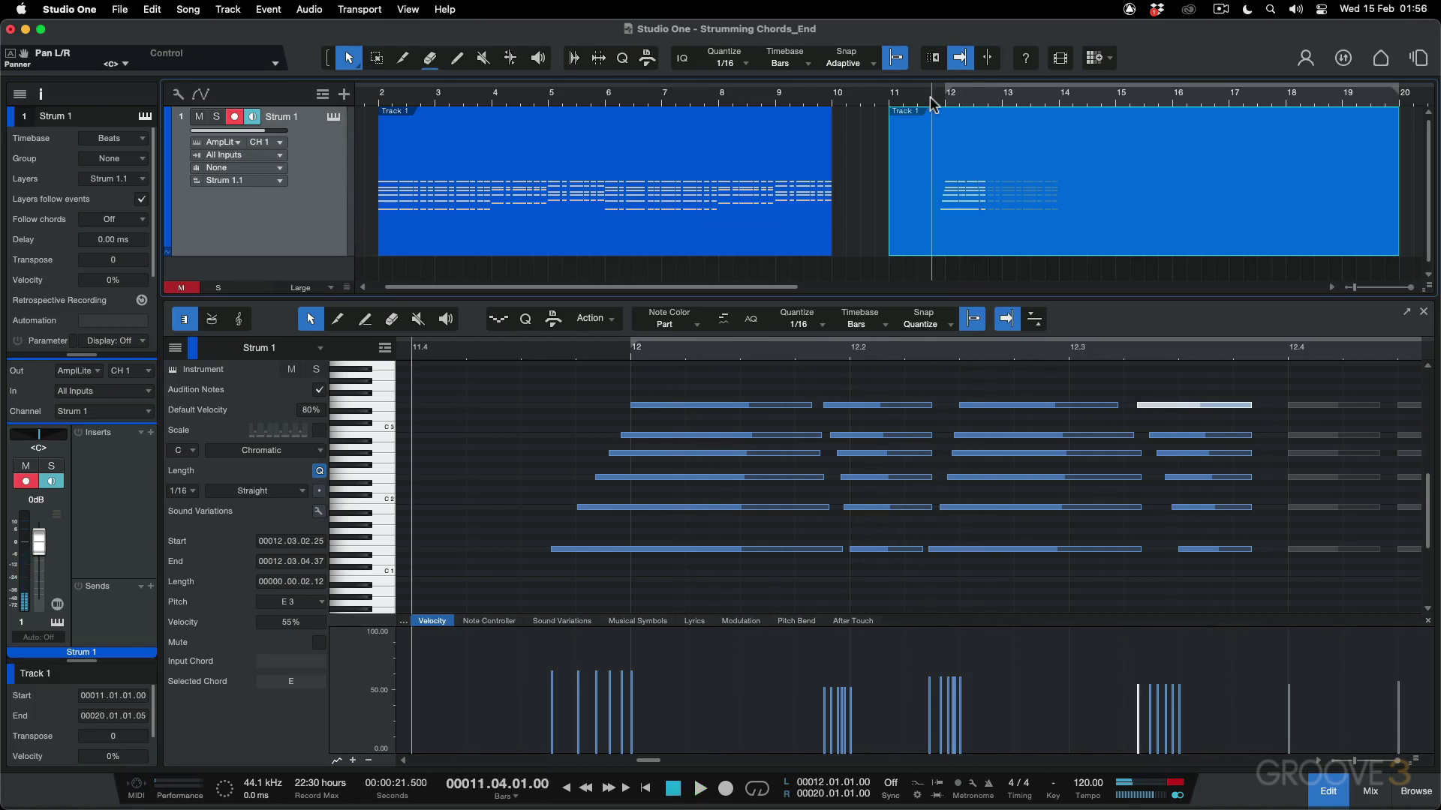